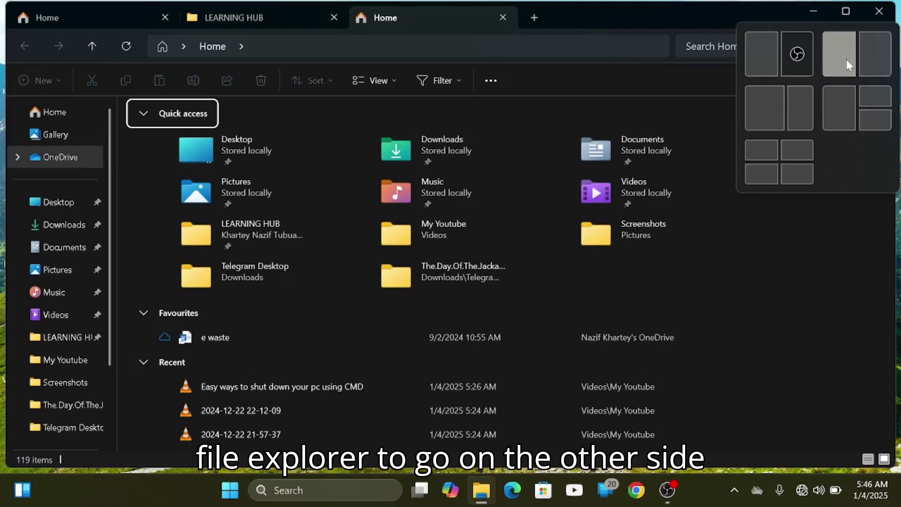
Snap the File Explorer window to the left half of the screen, then minimize it
left_click(846, 59)
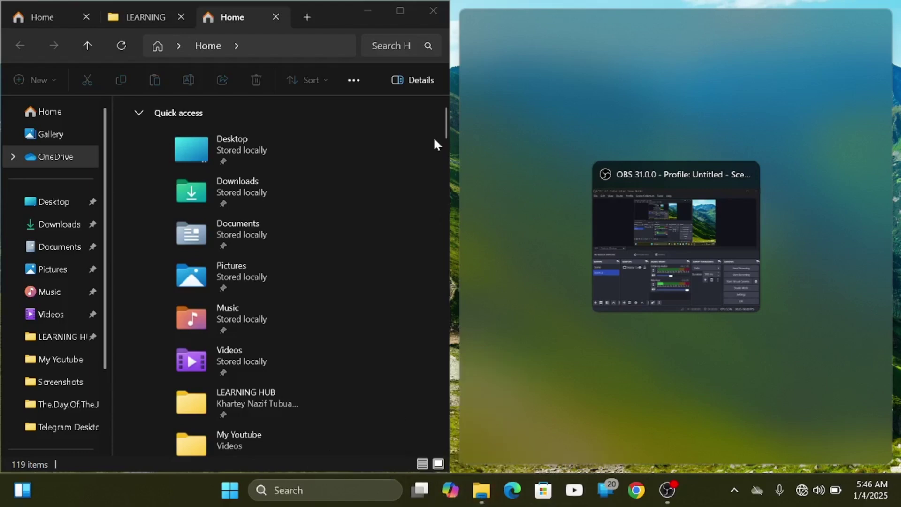
left_click(368, 17)
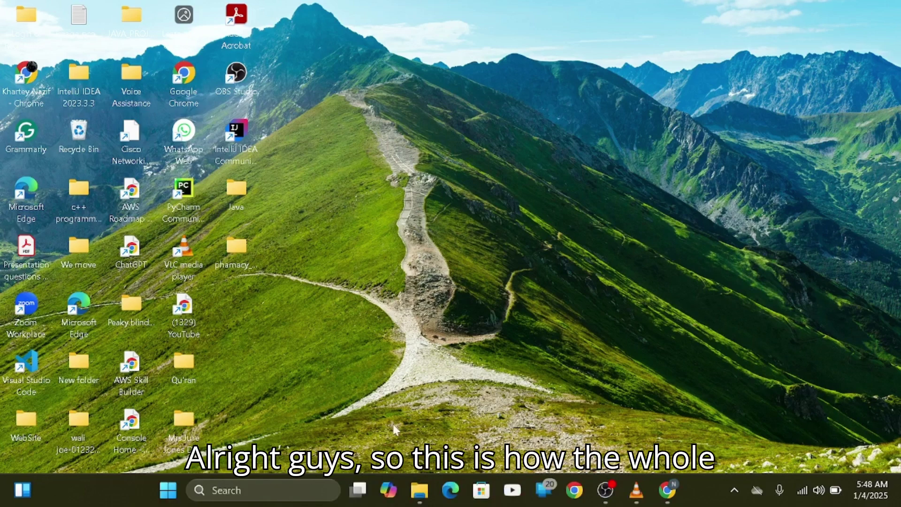
Restore Explorer and tile it left with Chrome top-right and VLC bottom-right, then clear all windows
left_click(419, 491)
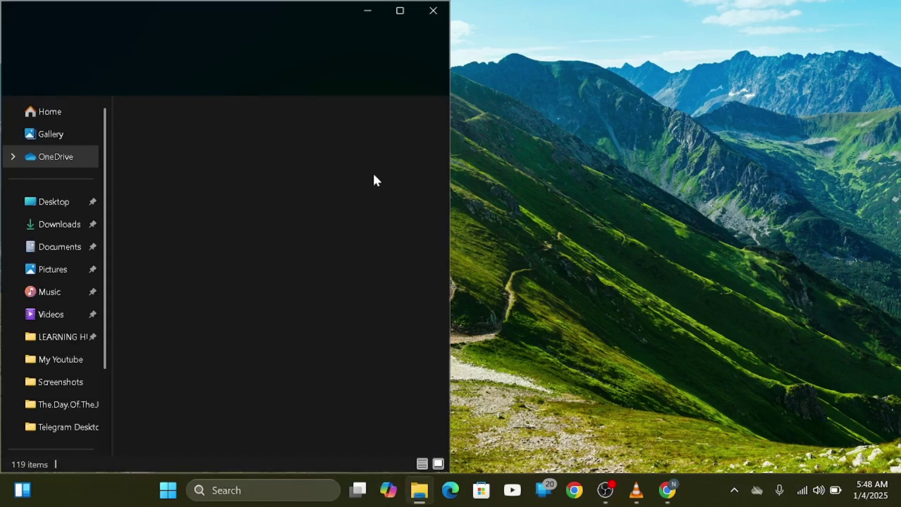
mouse_move(401, 9)
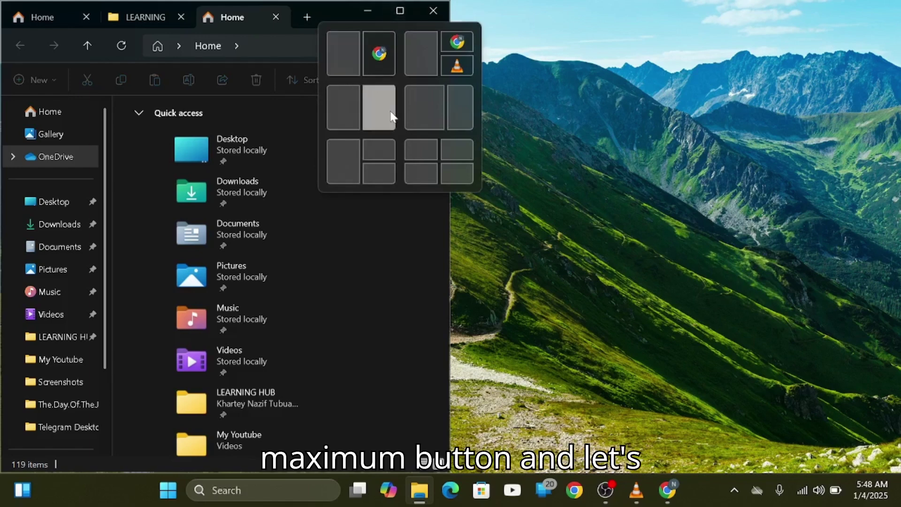
left_click(429, 62)
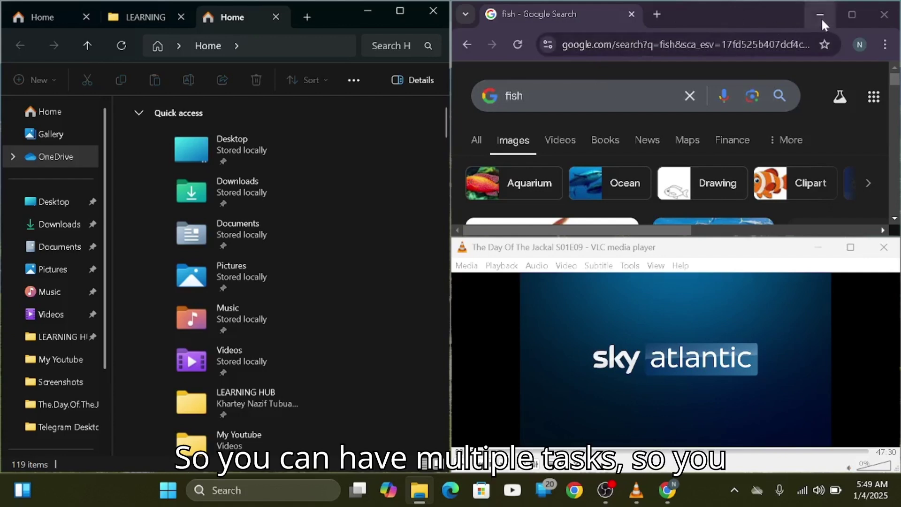
mouse_move(850, 18)
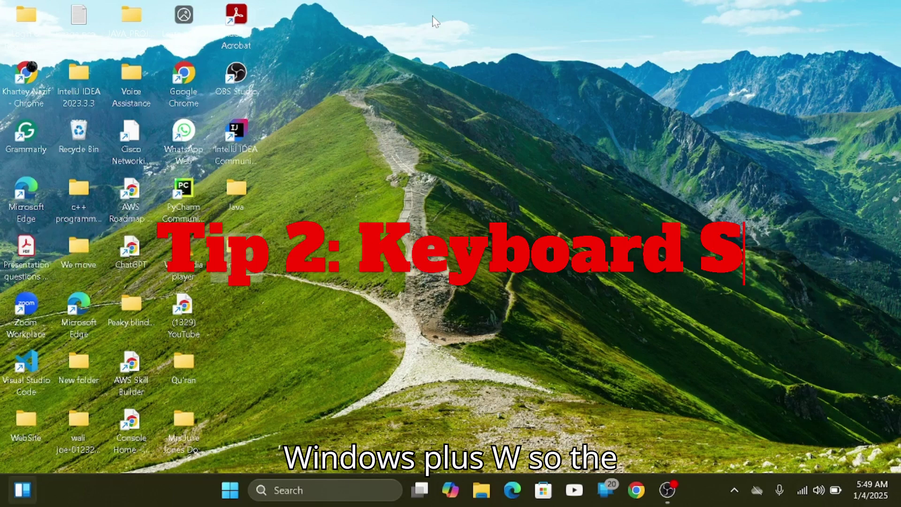
key("super+w")
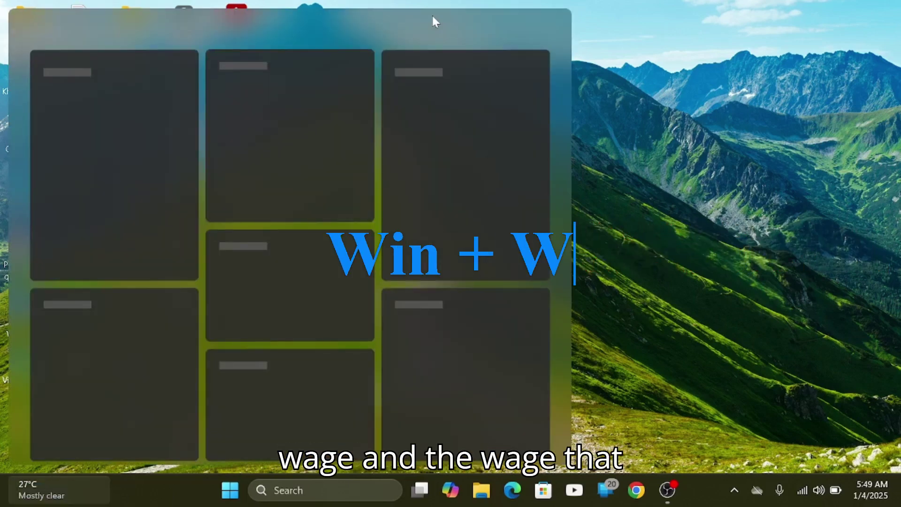
left_click(643, 1)
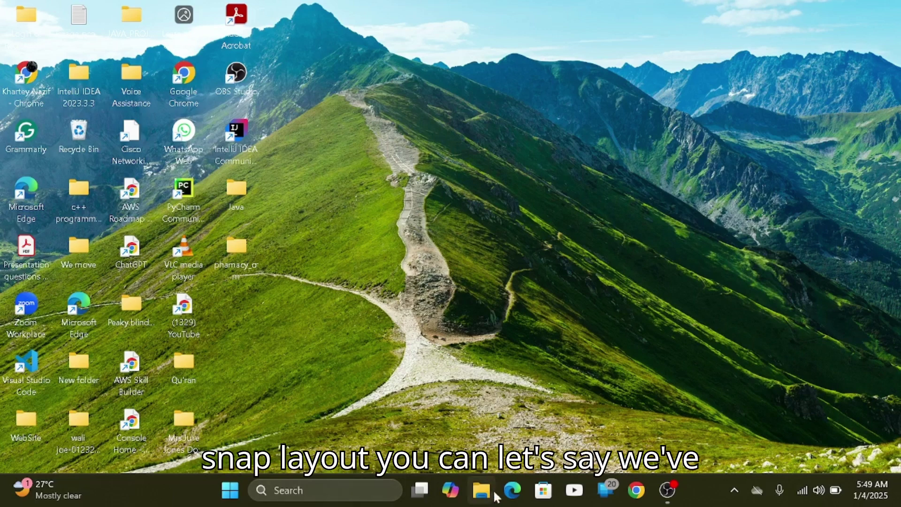
Open File Explorer, show its Win+Z snap layouts, close it, and open the clipboard history
left_click(476, 497)
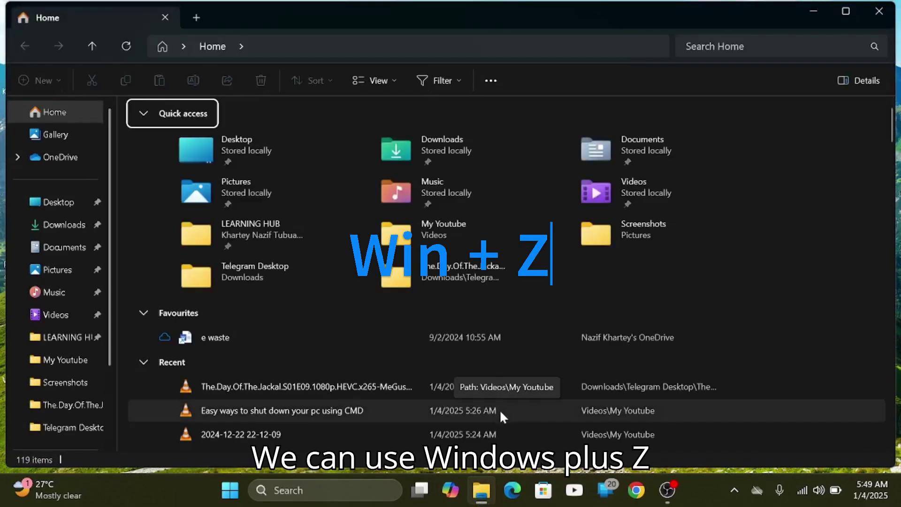
key("super+z")
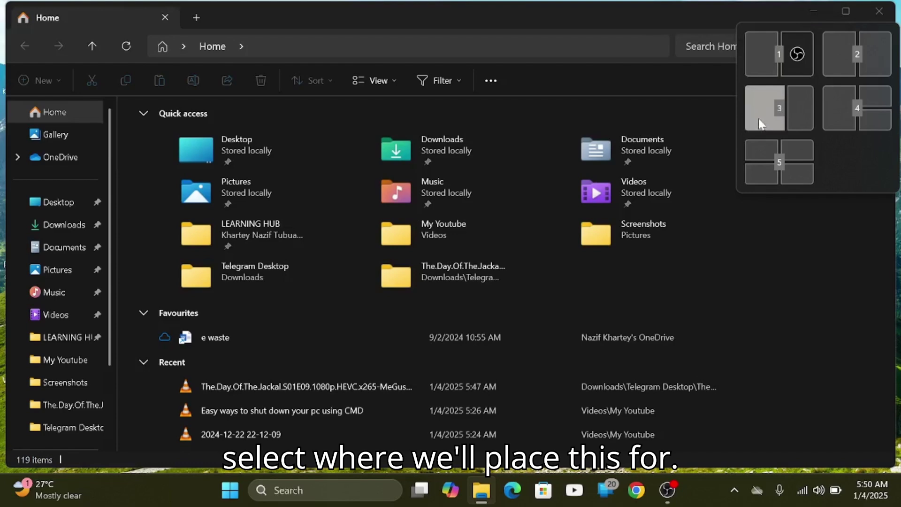
left_click(873, 14)
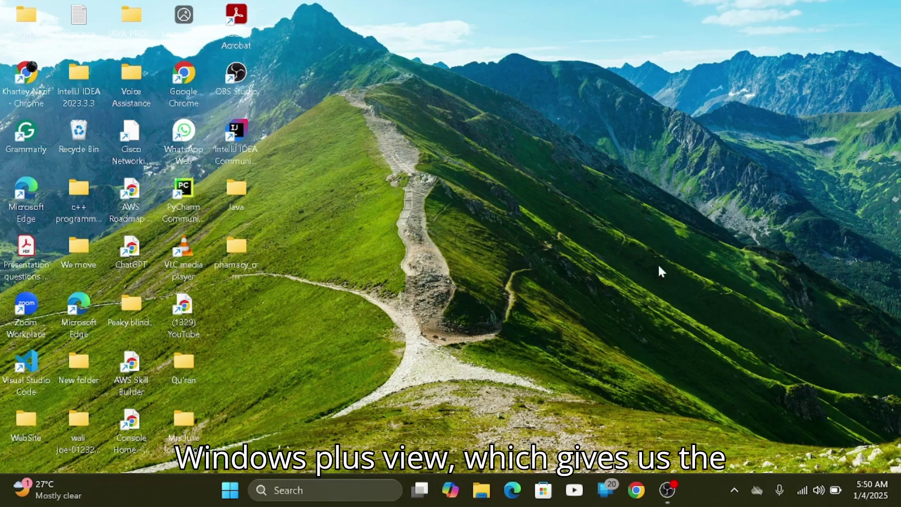
key("super+v")
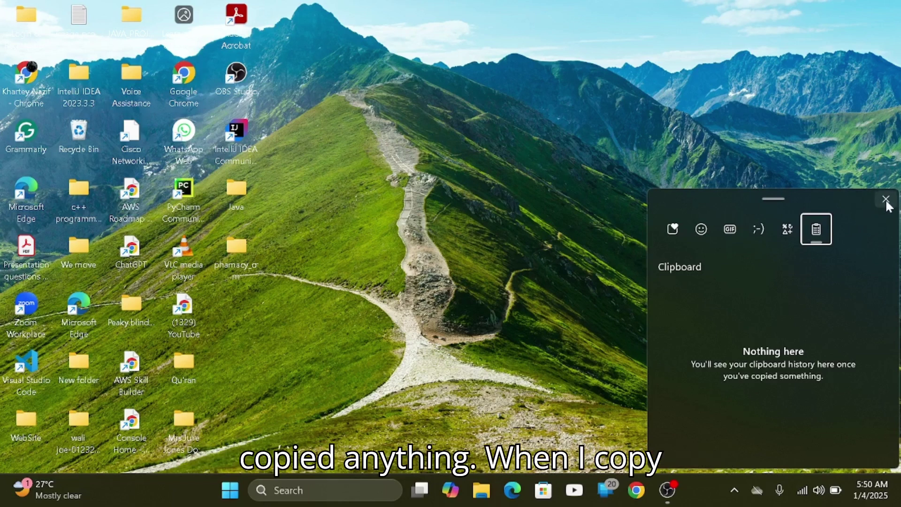
Copy the word 'khant' from taskbar search, confirm it in clipboard history, then close the panel
left_click(365, 489)
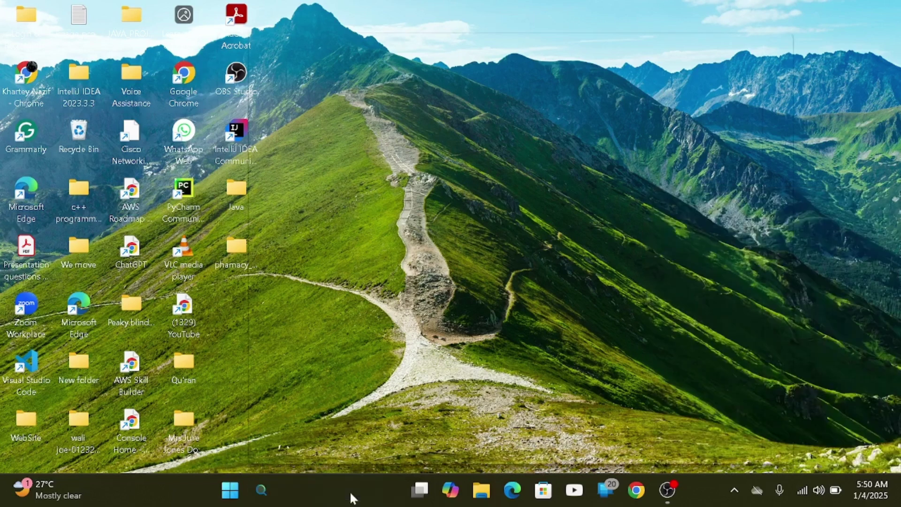
type("khant")
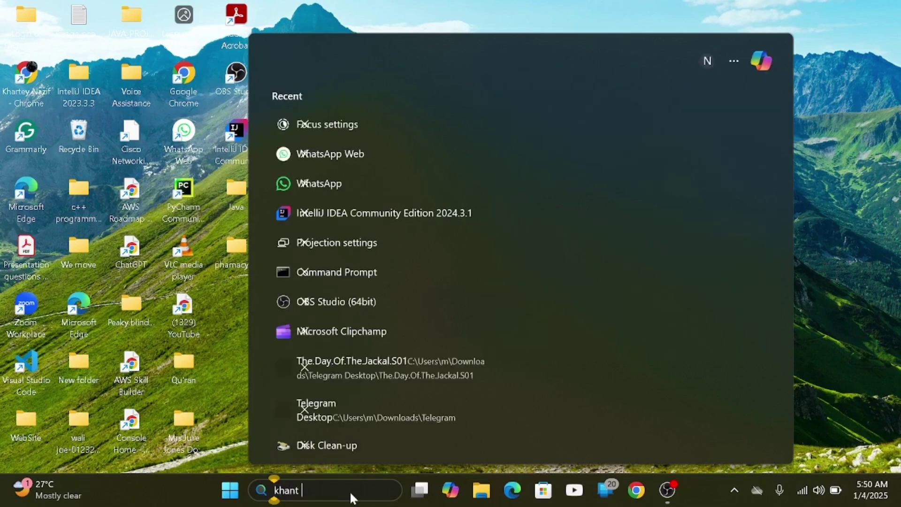
left_click(299, 499)
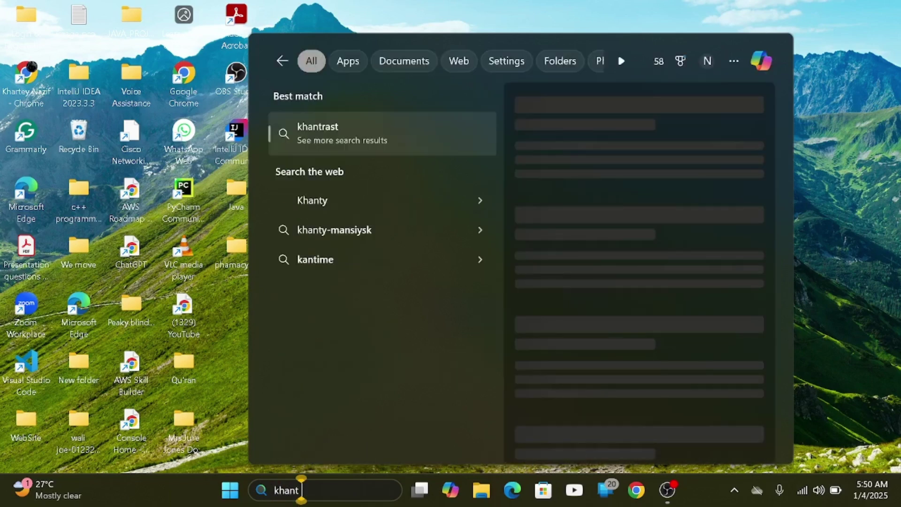
double_click(299, 490)
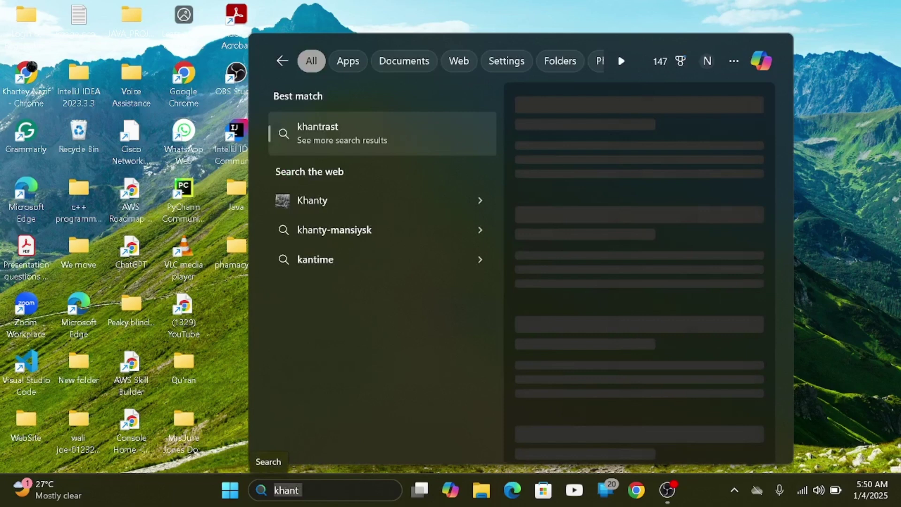
left_click(852, 216)
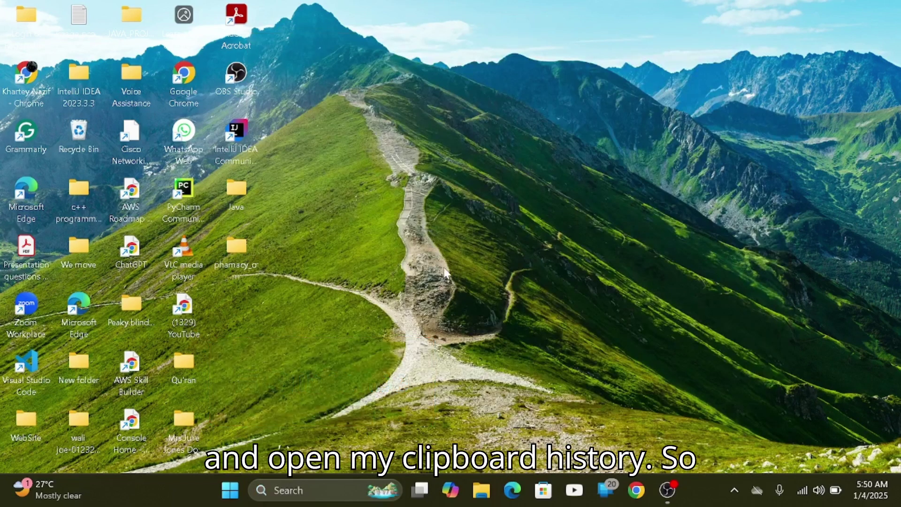
key("super+v")
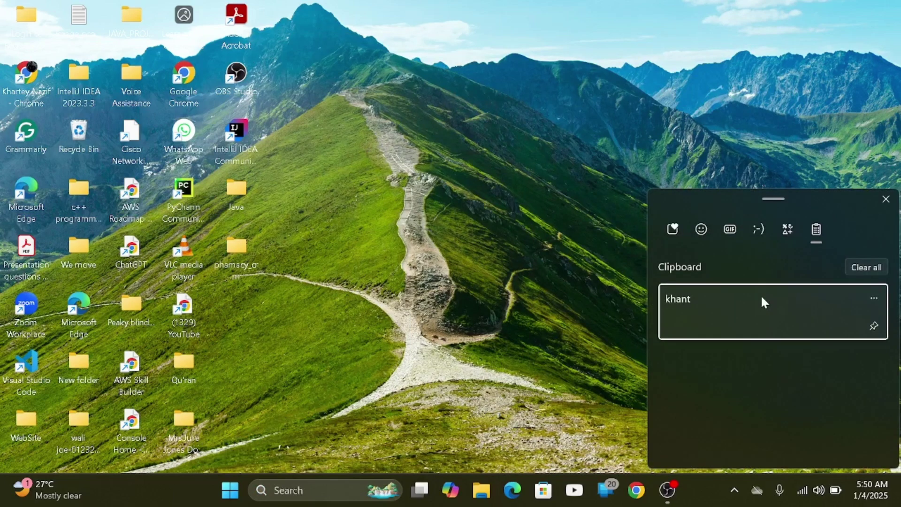
left_click(881, 200)
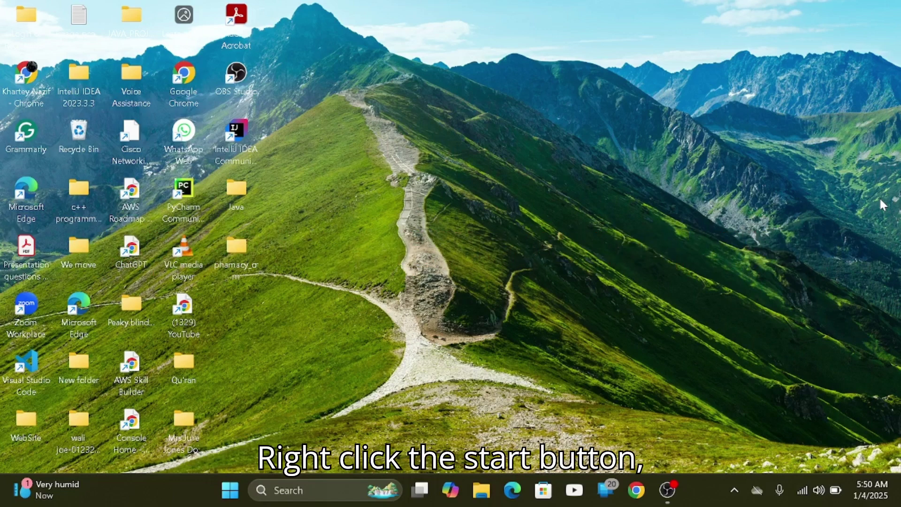
Launch Settings from the Start button's right-click quick-link menu
right_click(231, 490)
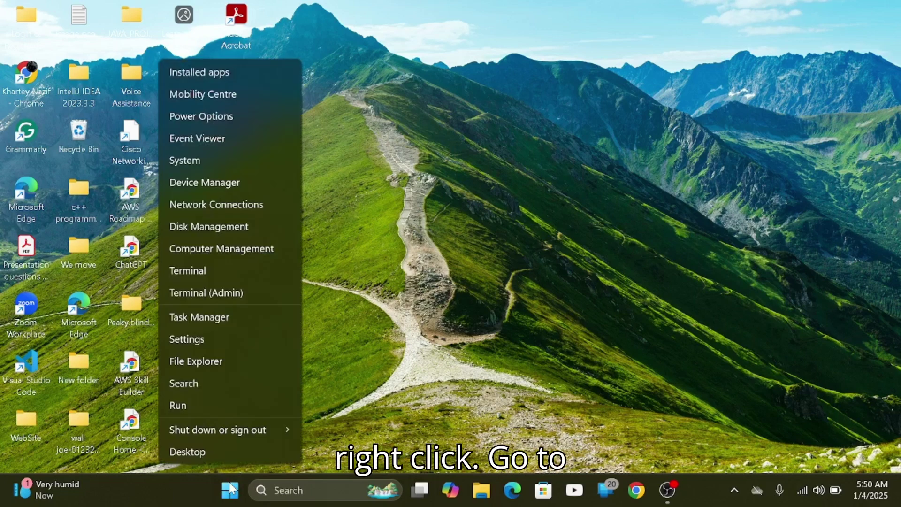
left_click(224, 342)
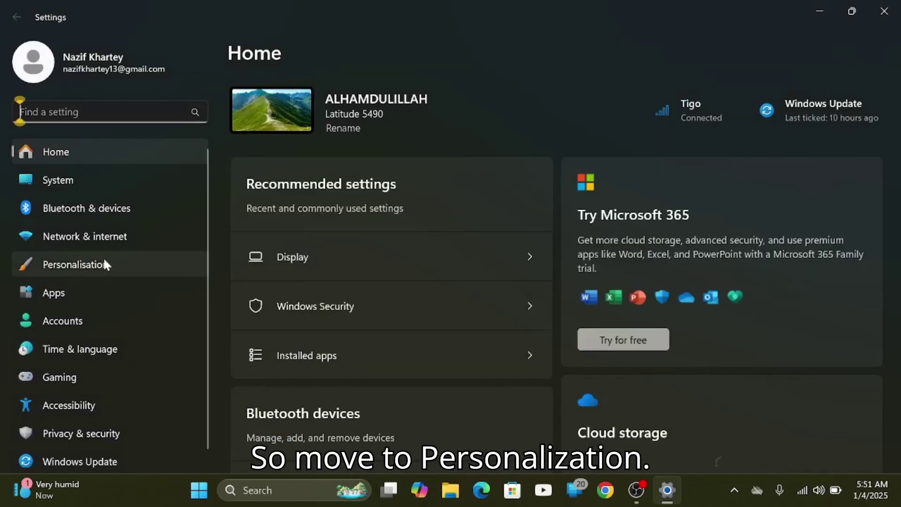
Go to the Personalisation › Start settings page
left_click(104, 262)
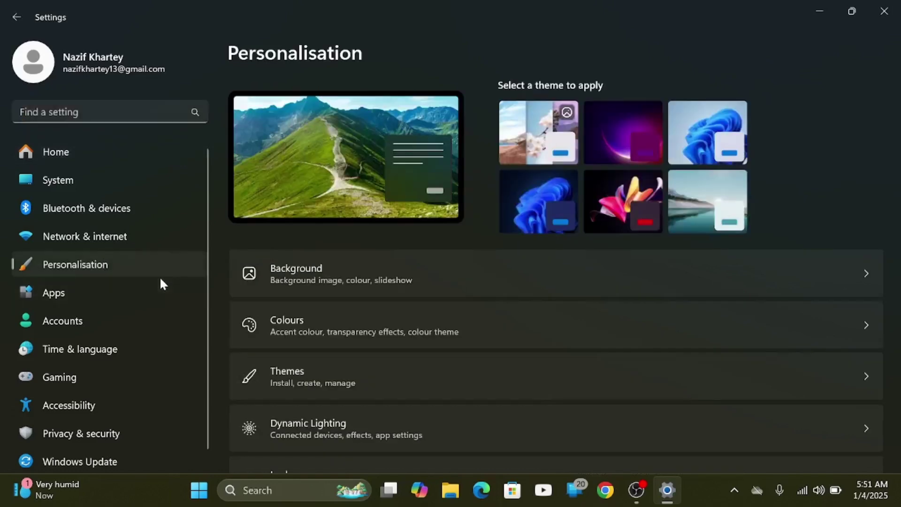
scroll(542, 416, "down", 4)
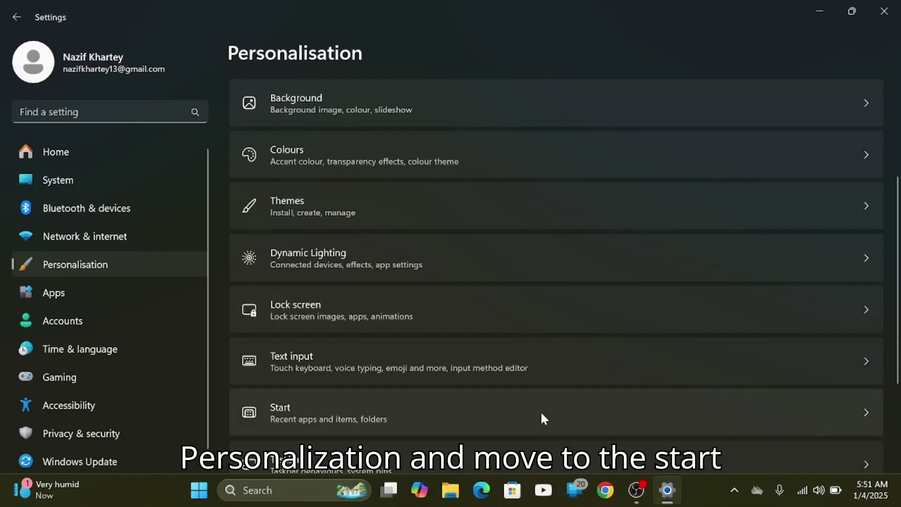
left_click(864, 398)
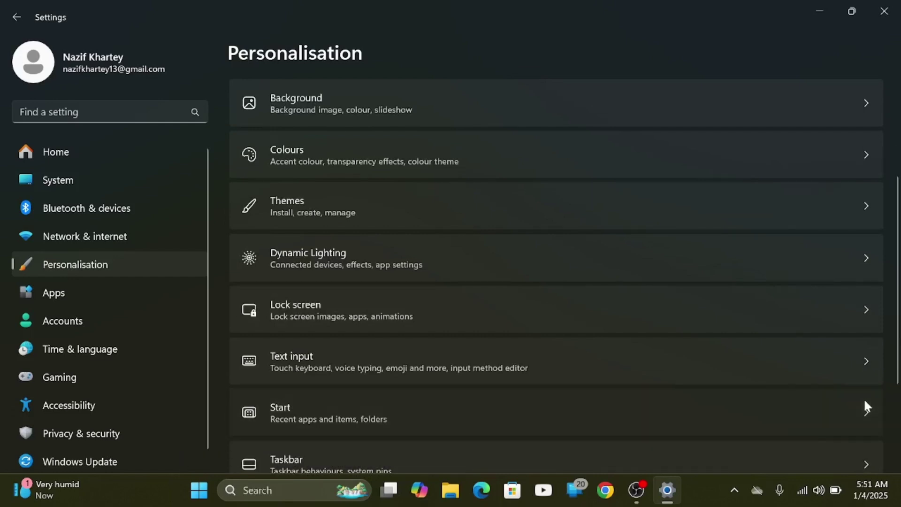
scroll(484, 364, "down", 1)
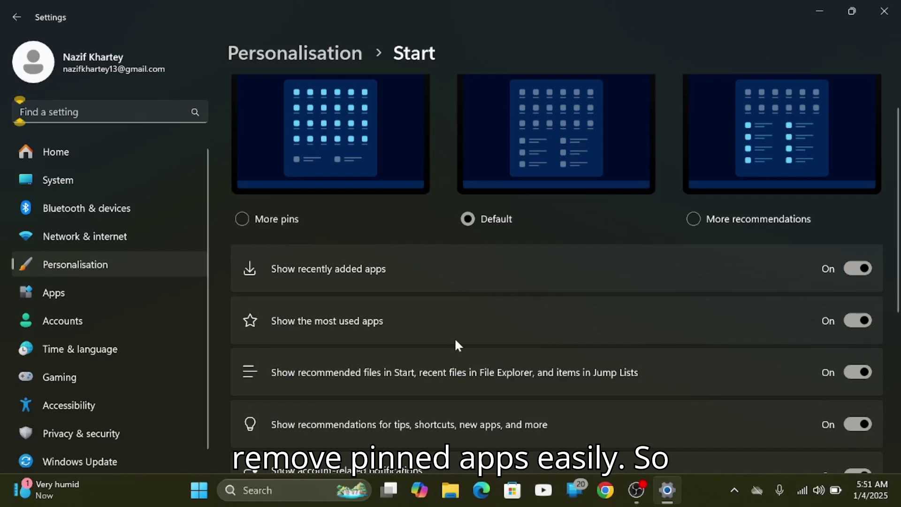
Try the More pins and More recommendations Start layouts, previewing each in the Start menu
left_click(243, 220)
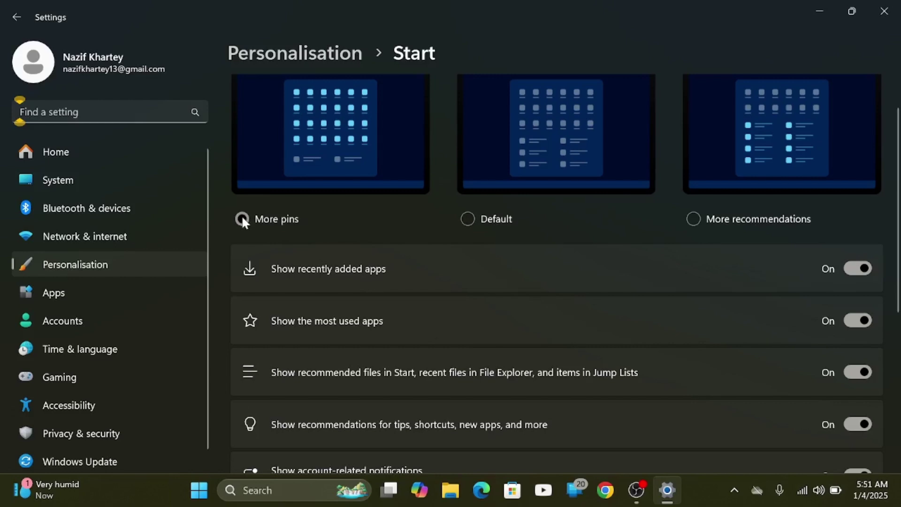
left_click(194, 495)
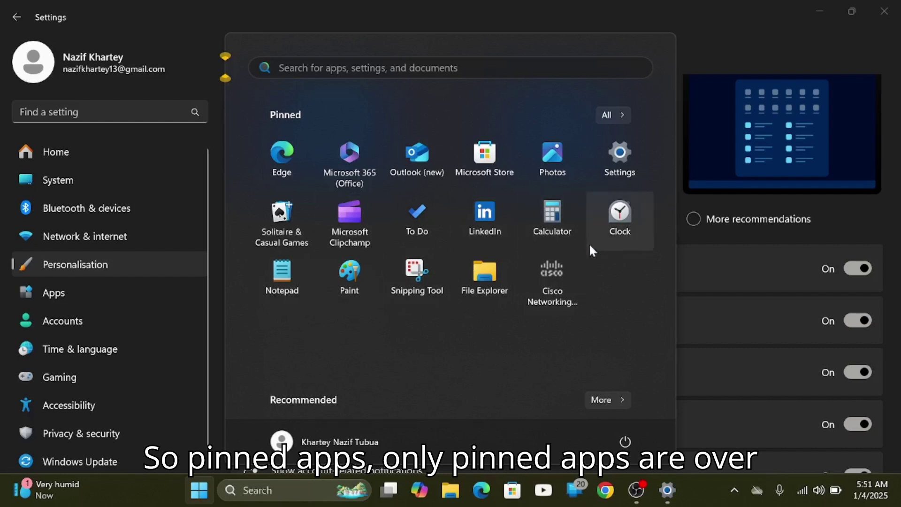
left_click(706, 10)
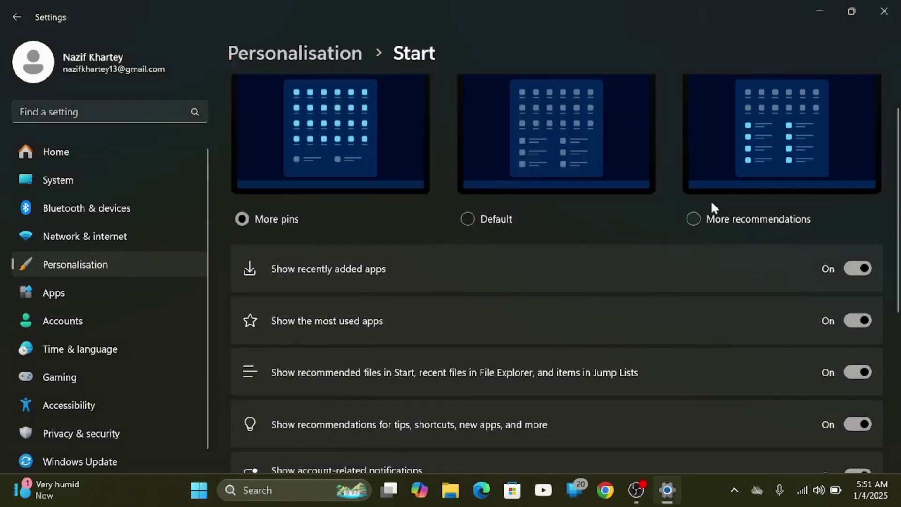
left_click(695, 219)
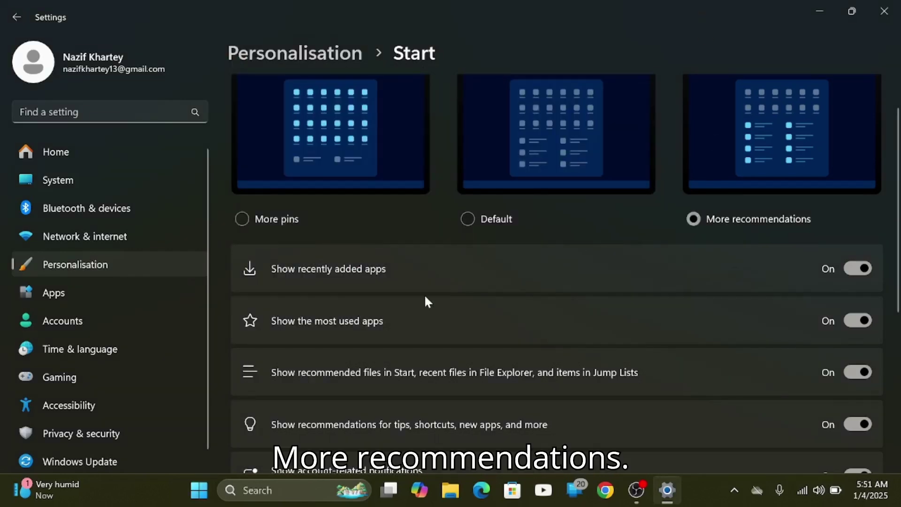
left_click(199, 497)
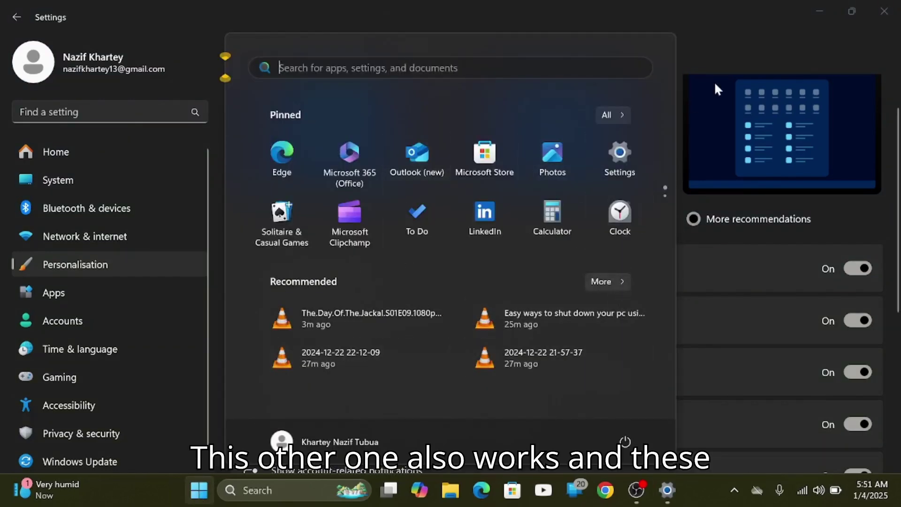
left_click(730, 21)
Switch the Start layout back to Default and preview it in the Start menu
left_click(467, 221)
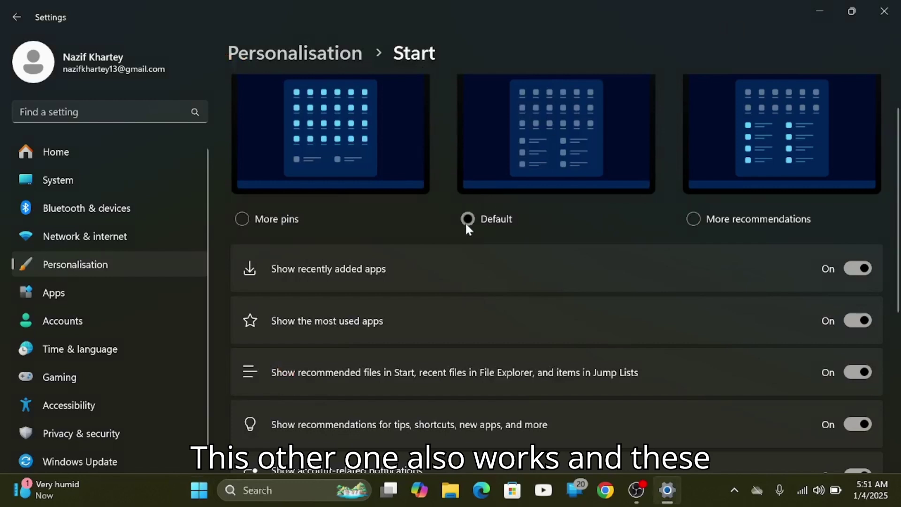
left_click(200, 489)
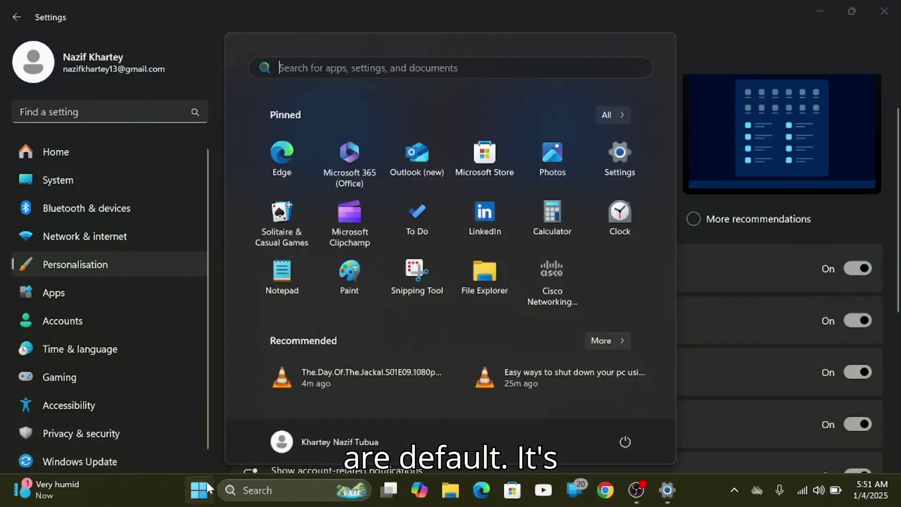
left_click(707, 35)
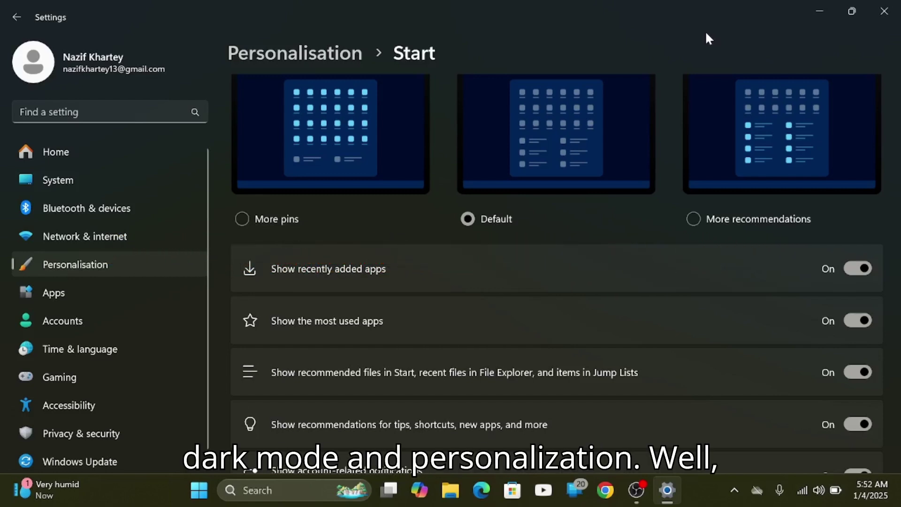
Navigate from Settings Home to the Personalisation › Colours page
left_click(102, 179)
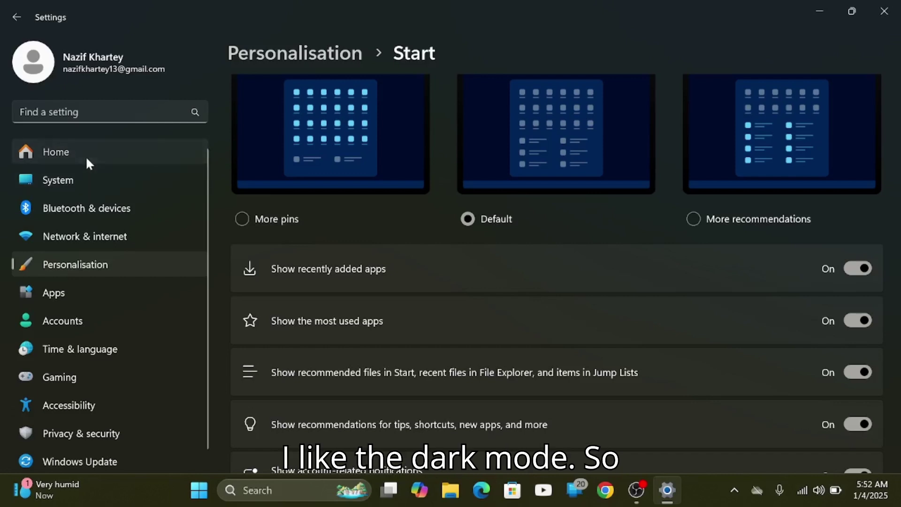
left_click(88, 162)
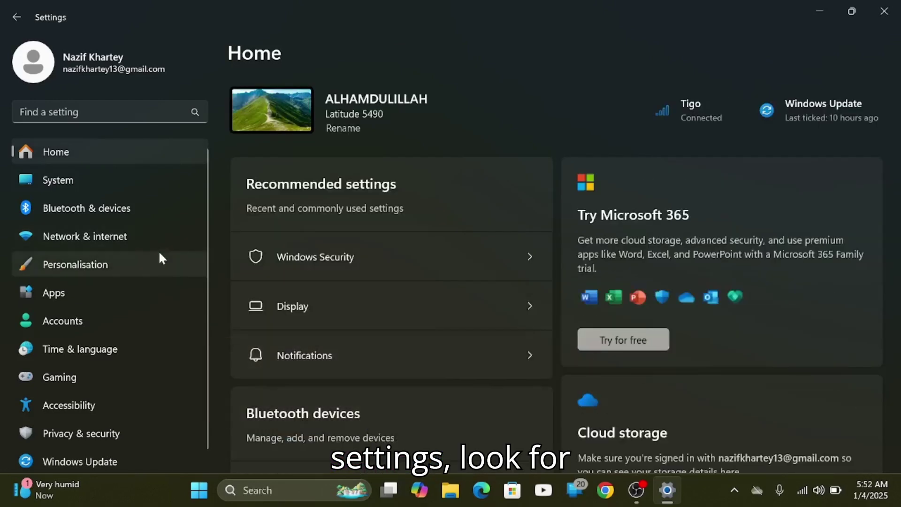
left_click(114, 267)
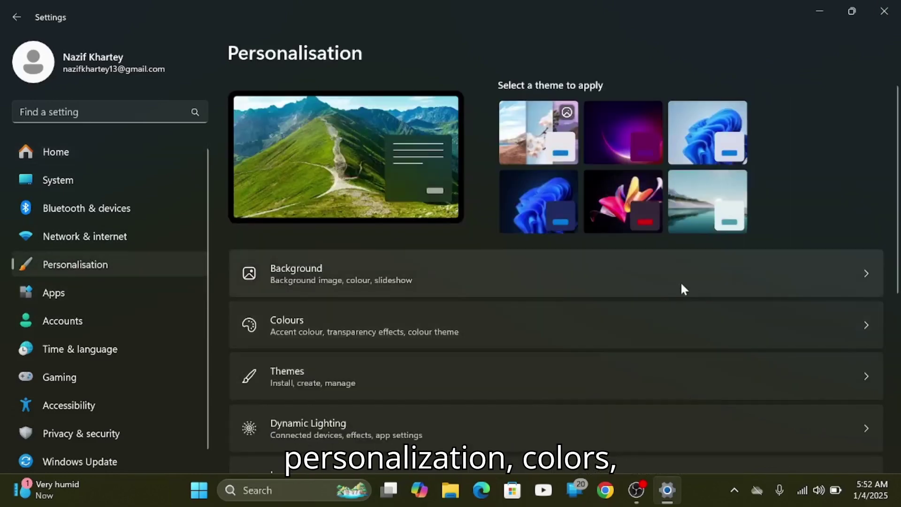
left_click(730, 334)
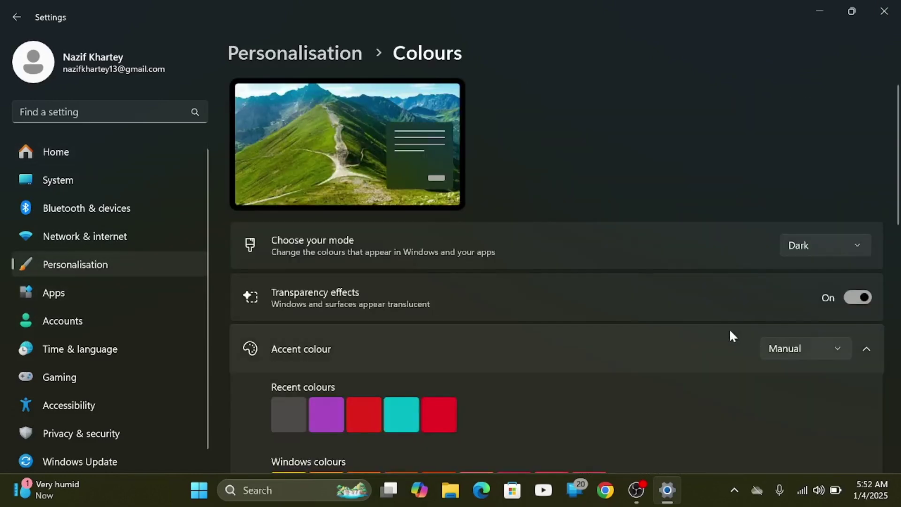
Set the colour mode to Light and the accent colour to Automatic, then review the page
left_click(861, 244)
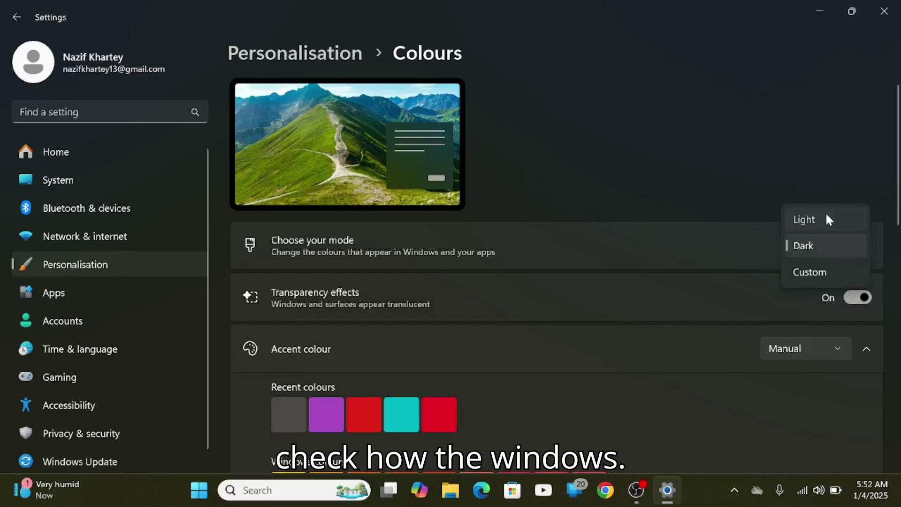
left_click(804, 219)
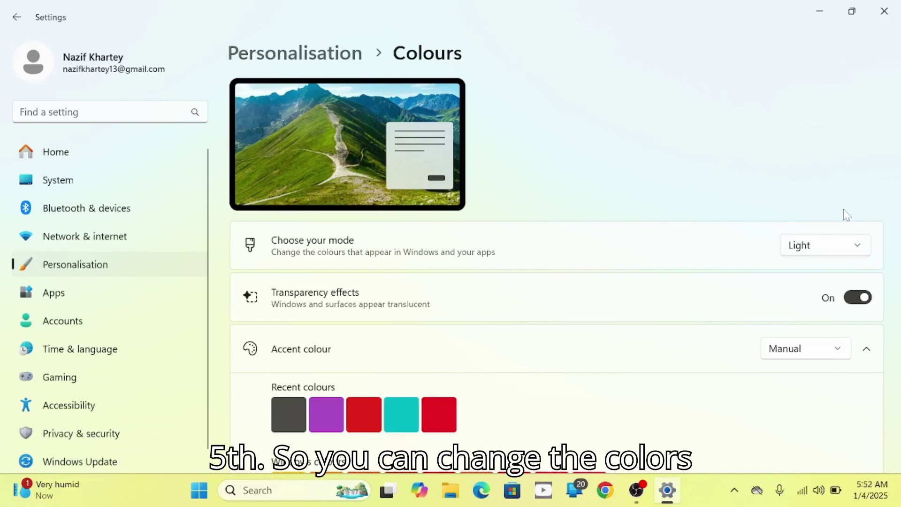
left_click(836, 352)
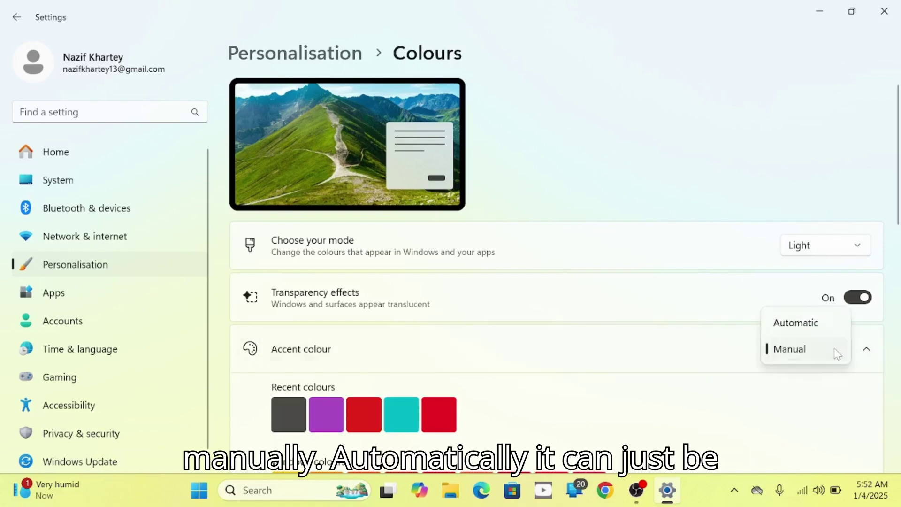
left_click(788, 328)
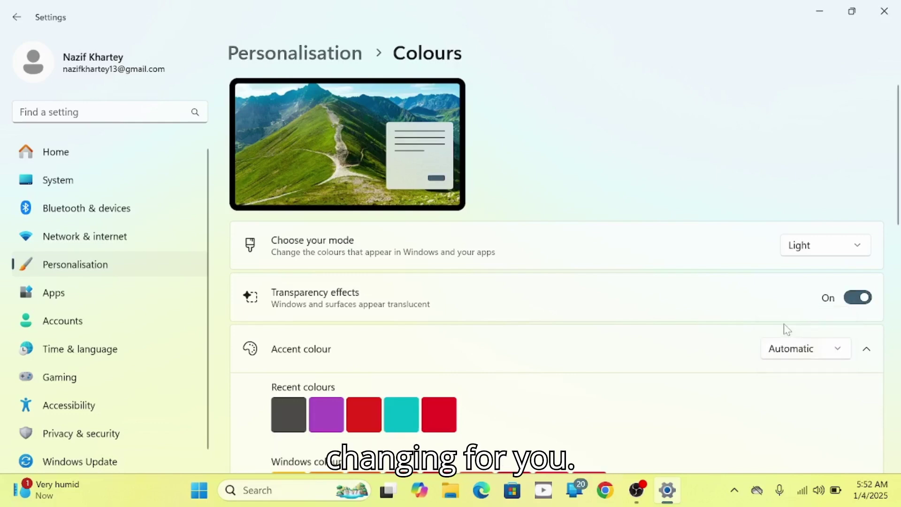
scroll(731, 435, "down", 3)
scroll(731, 435, "down", 3)
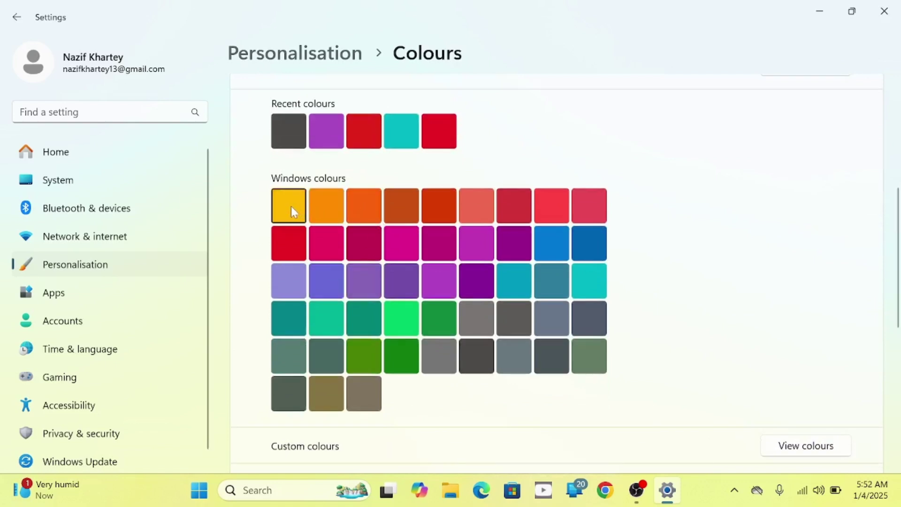
scroll(731, 316, "down", 4)
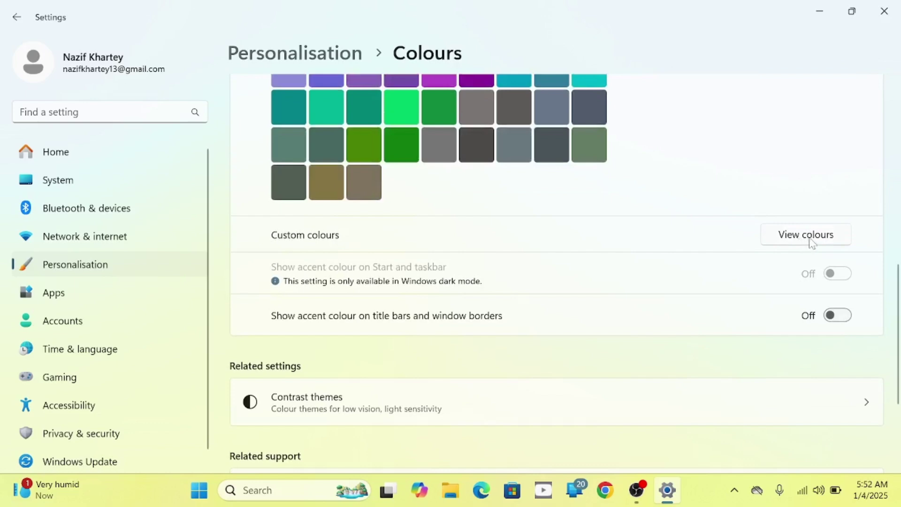
scroll(812, 243, "down", 3)
scroll(812, 243, "up", 10)
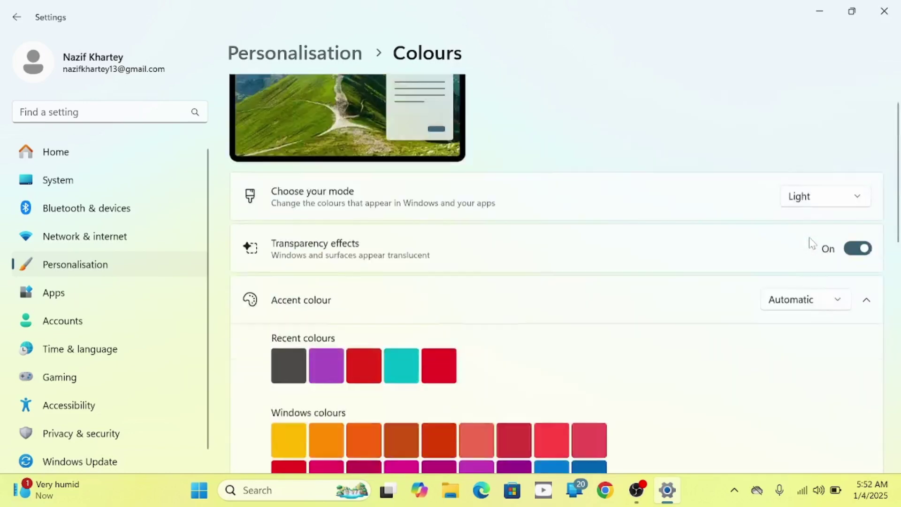
scroll(812, 243, "down", 1)
scroll(811, 243, "up", 2)
scroll(813, 243, "down", 1)
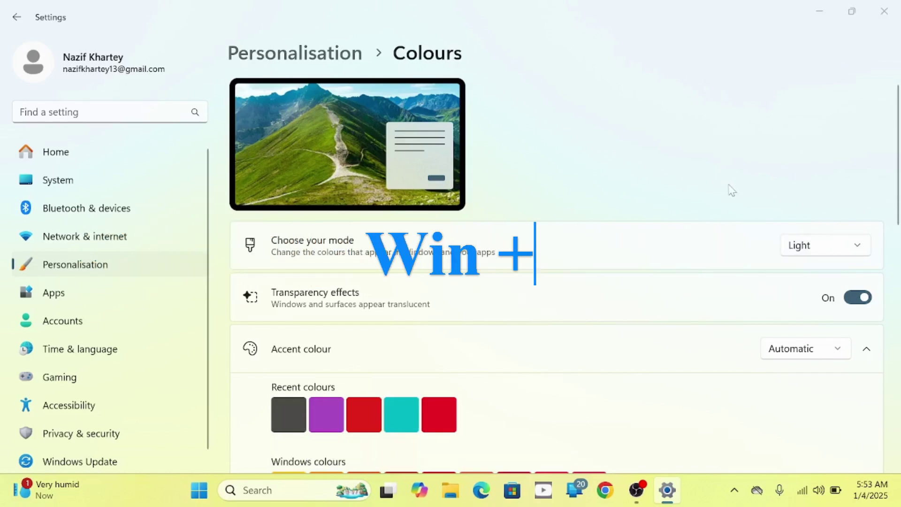
key("super+Tab")
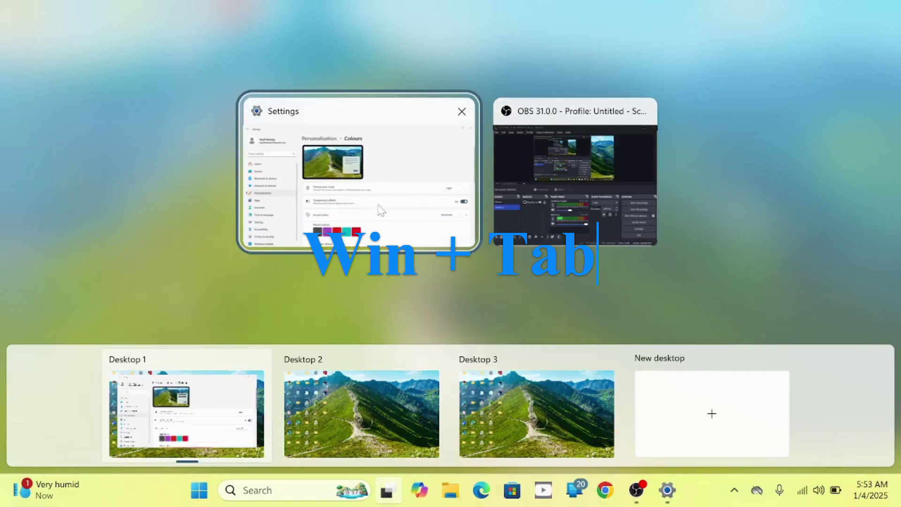
key("ctrl+super+Left")
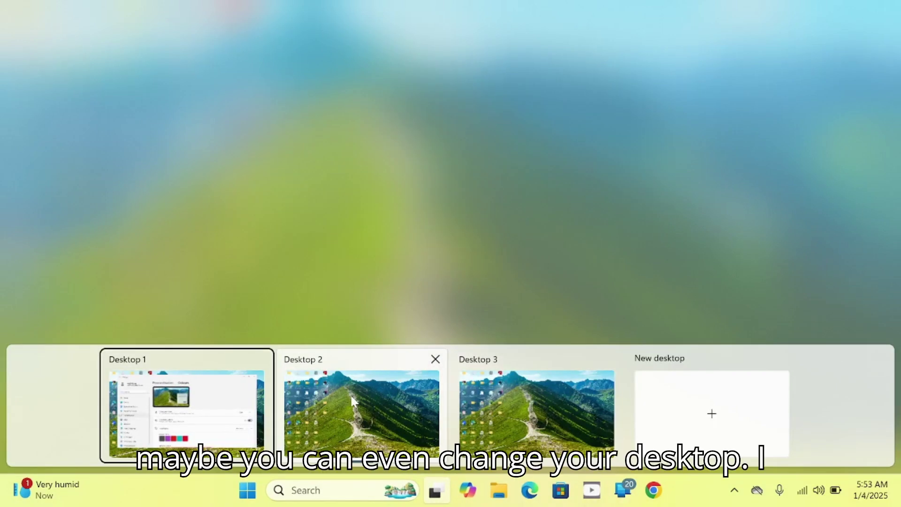
left_click(369, 423)
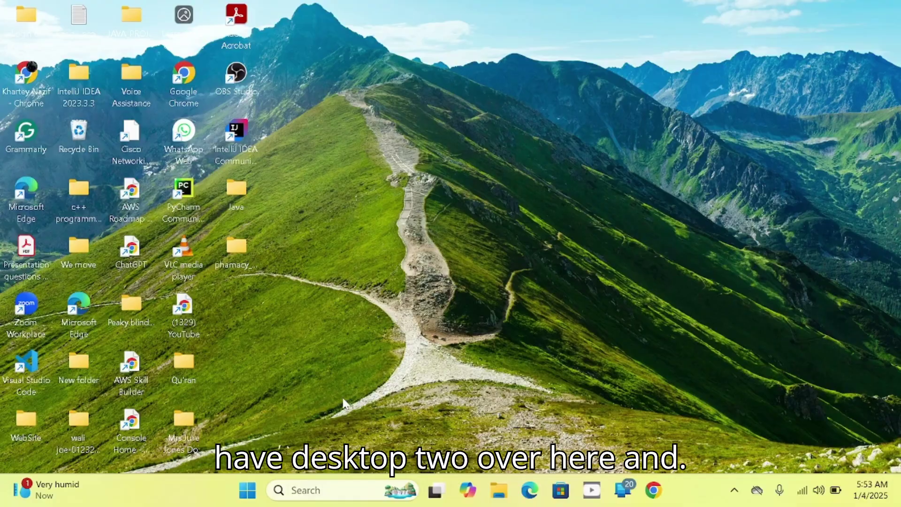
key("super+Tab")
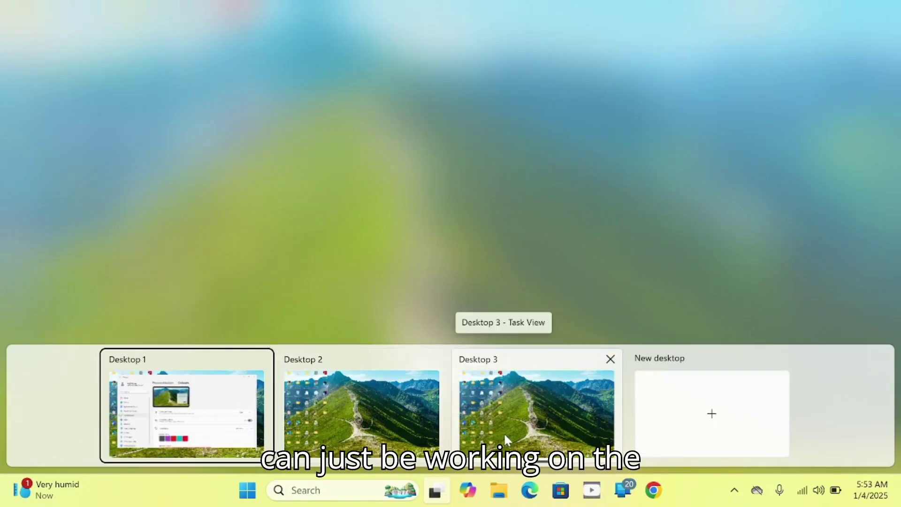
mouse_move(202, 377)
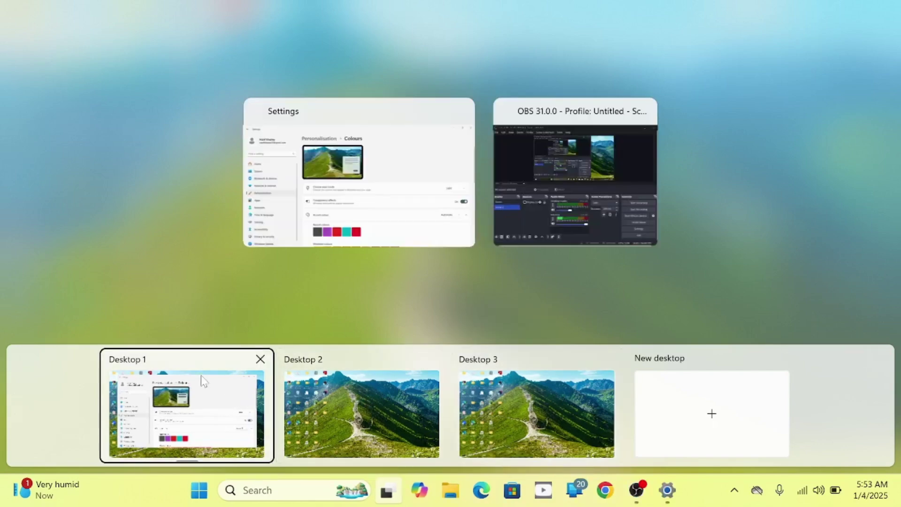
left_click(422, 411)
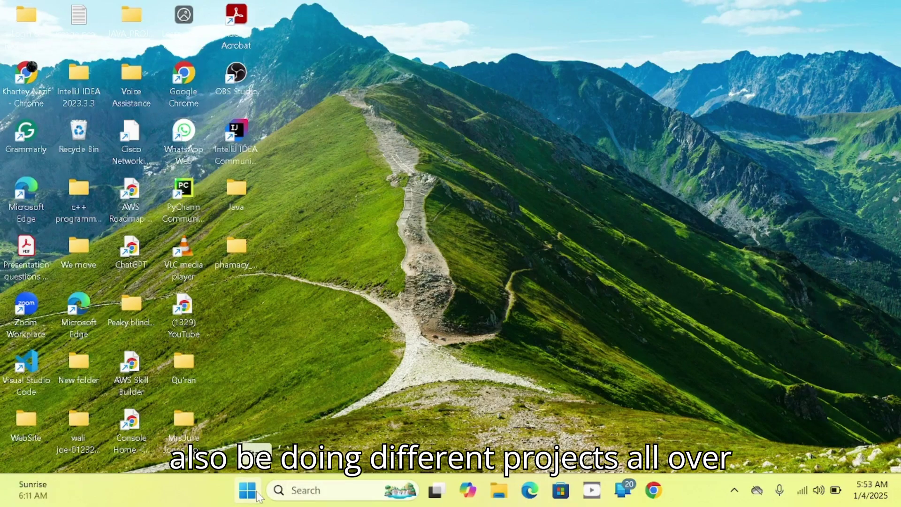
key("super+Tab")
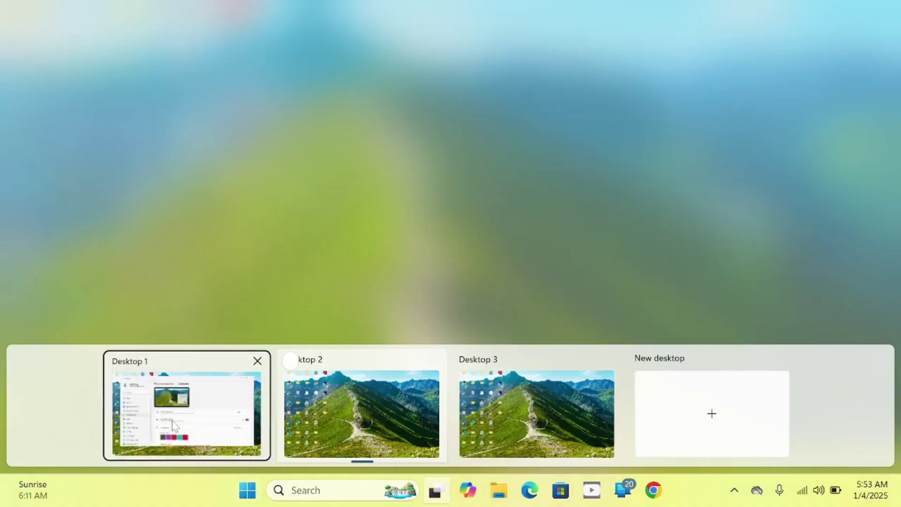
left_click(292, 349)
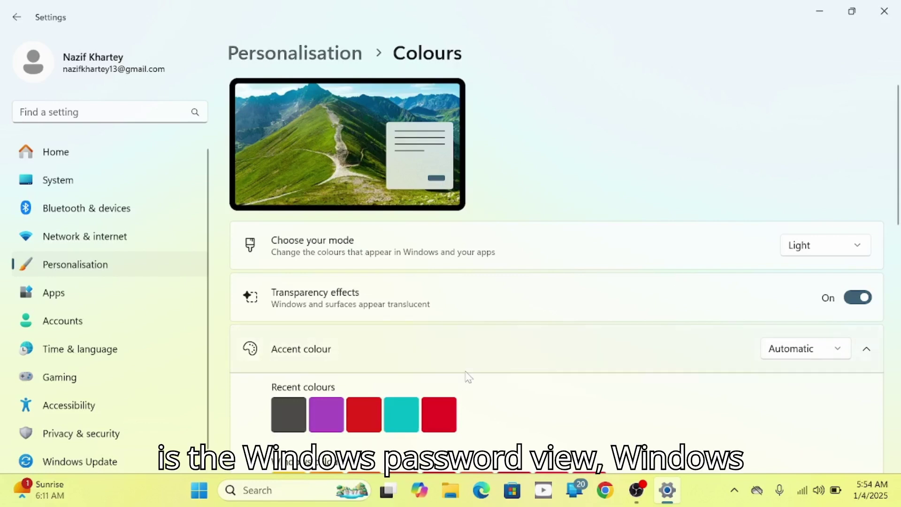
key("super+w")
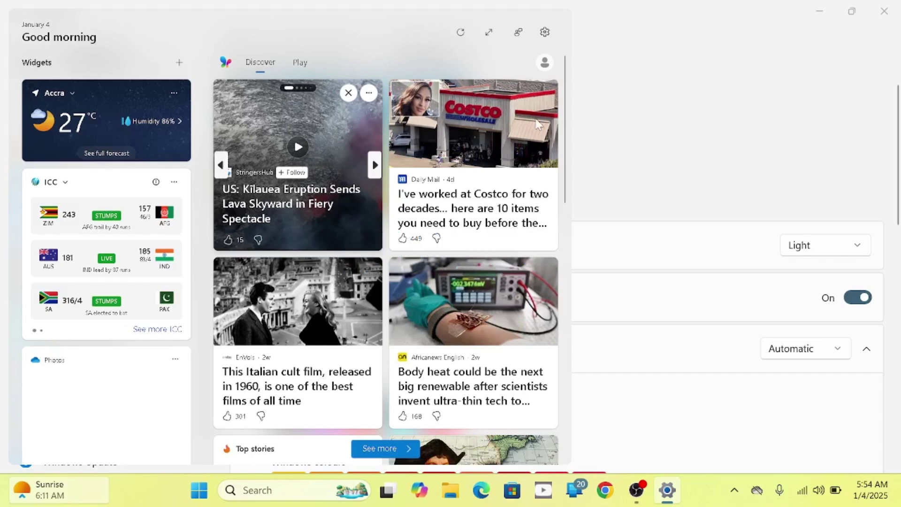
key("super+w")
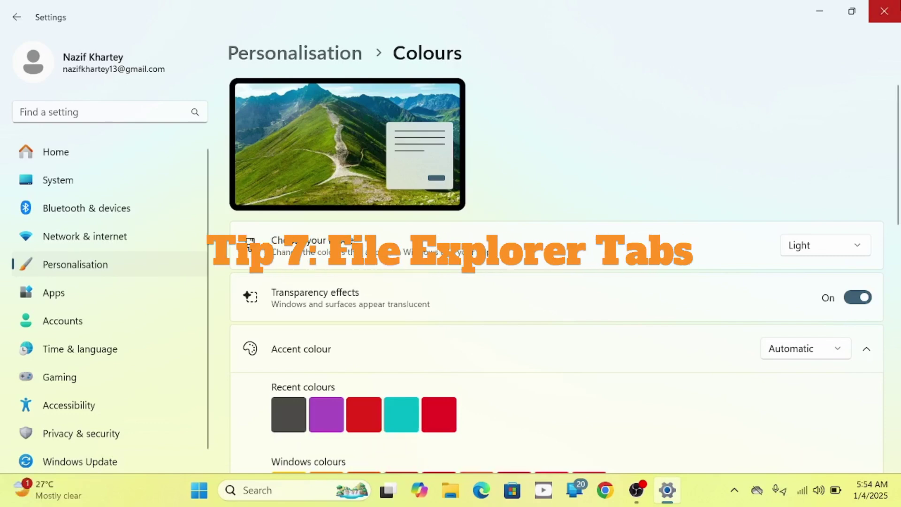
Close Settings, open The.Day.Of.The.Jackal.S01 in a new File Explorer tab, then minimize Explorer
left_click(884, 11)
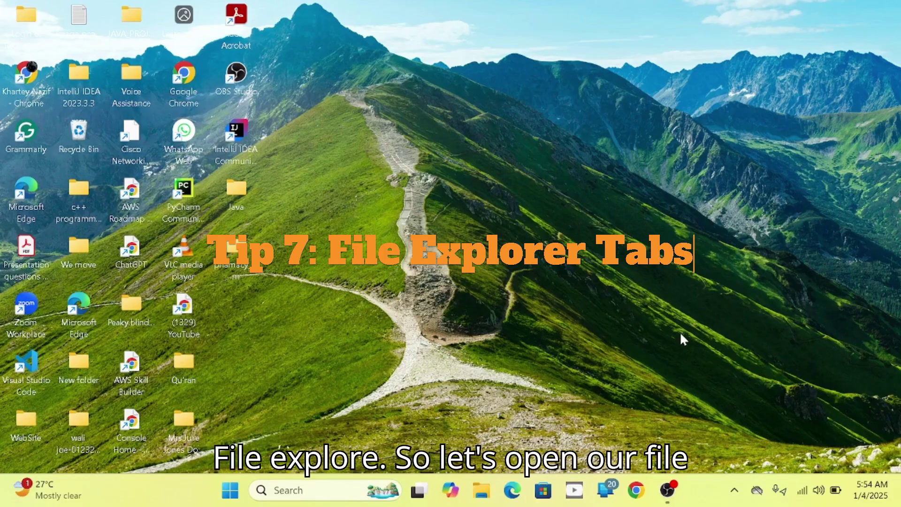
left_click(483, 498)
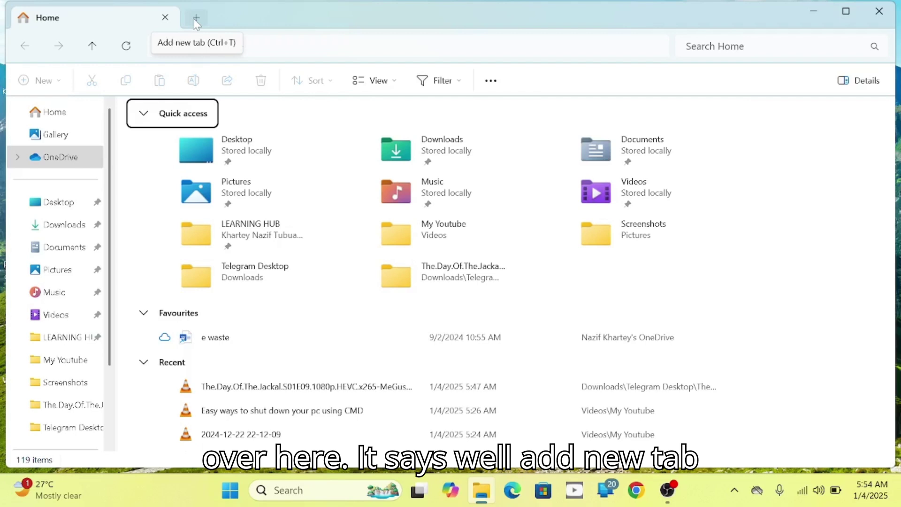
left_click(197, 22)
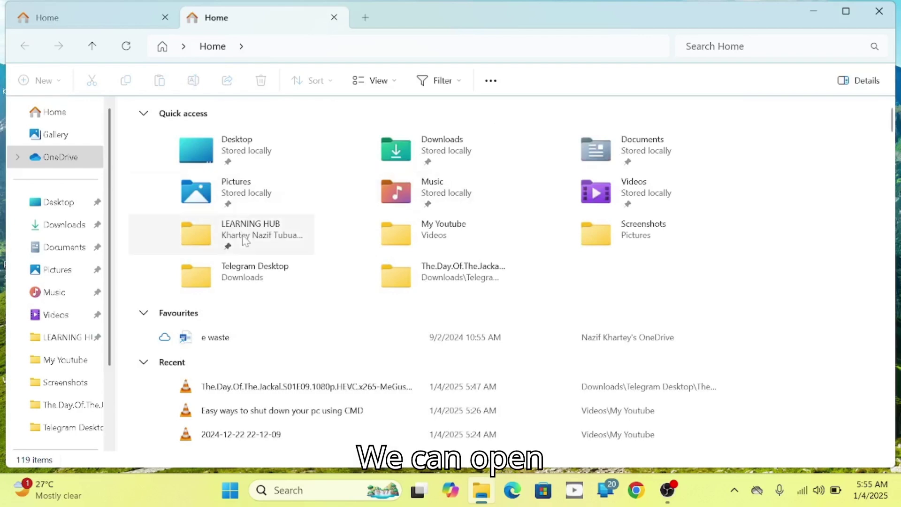
double_click(441, 288)
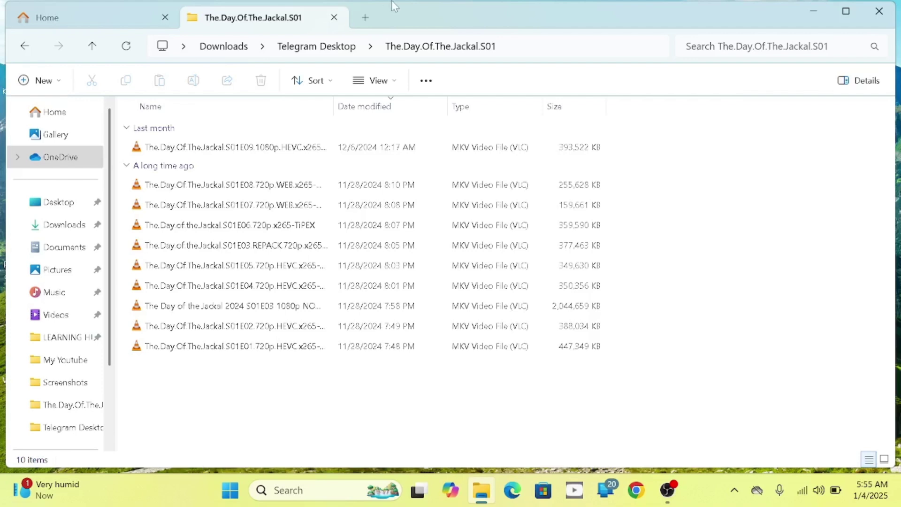
left_click(821, 8)
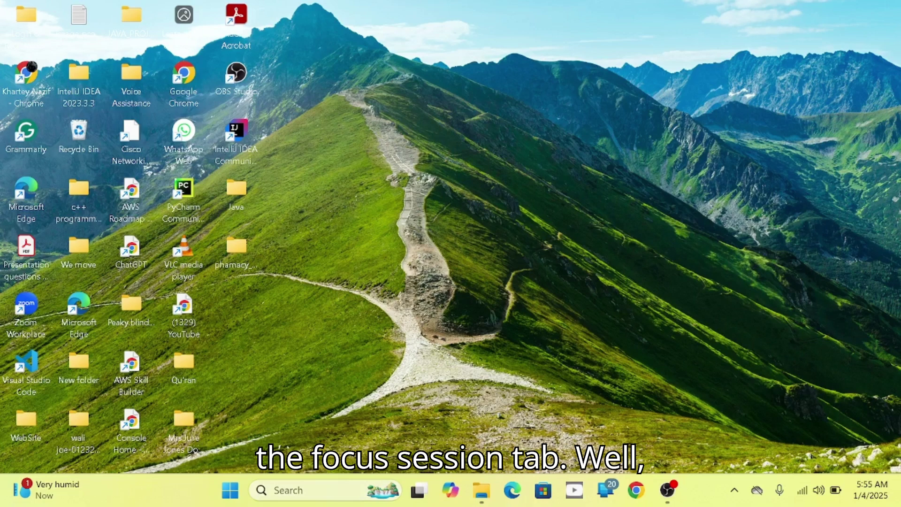
Search 'focus' from the taskbar and open the System › Focus settings page
left_click(308, 494)
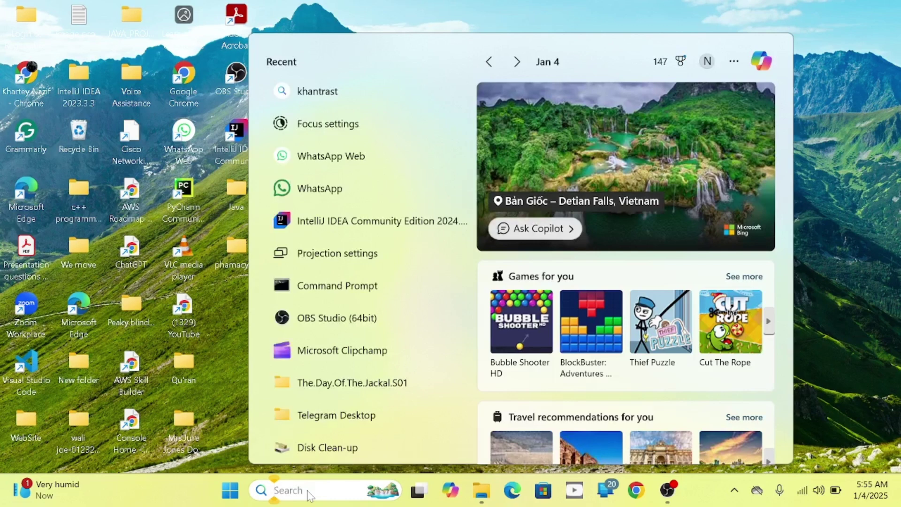
type("focu")
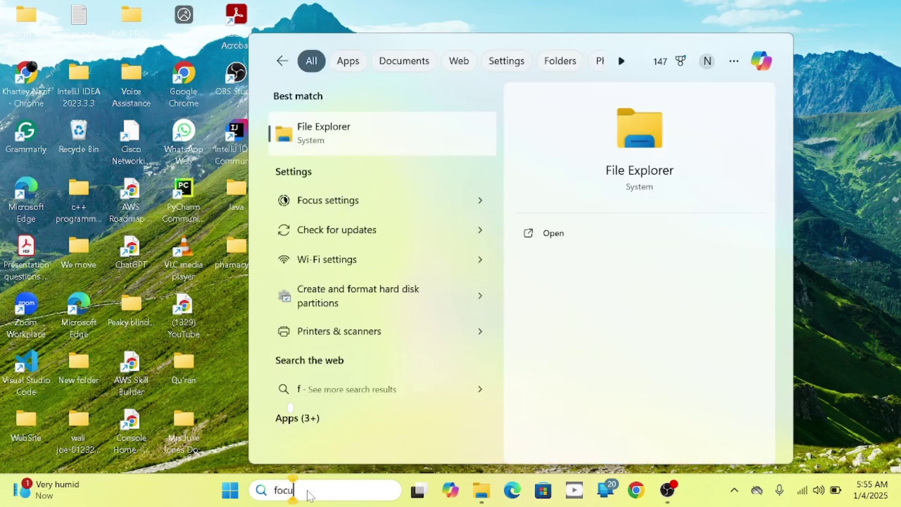
type("s")
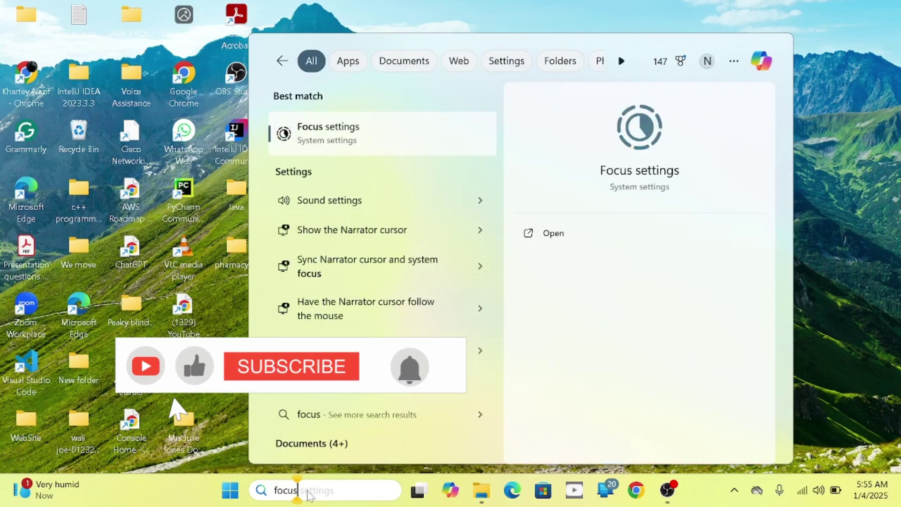
key("Return")
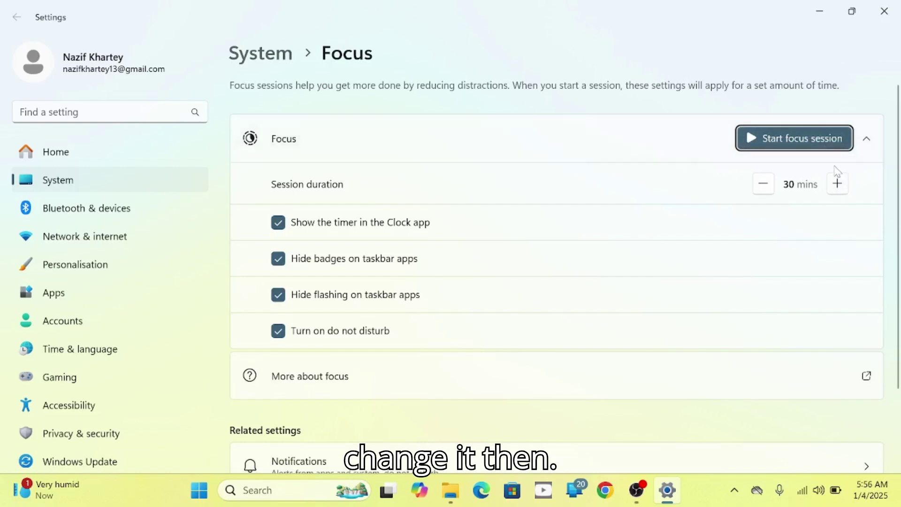
scroll(657, 332, "down", 3)
scroll(658, 331, "up", 3)
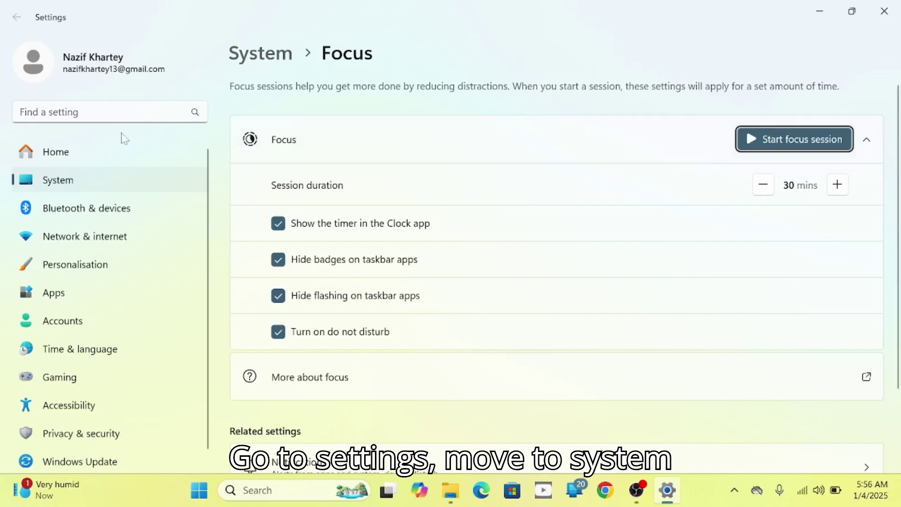
Open System › Power & battery and scroll through its energy recommendations
left_click(77, 179)
scroll(426, 371, "down", 2)
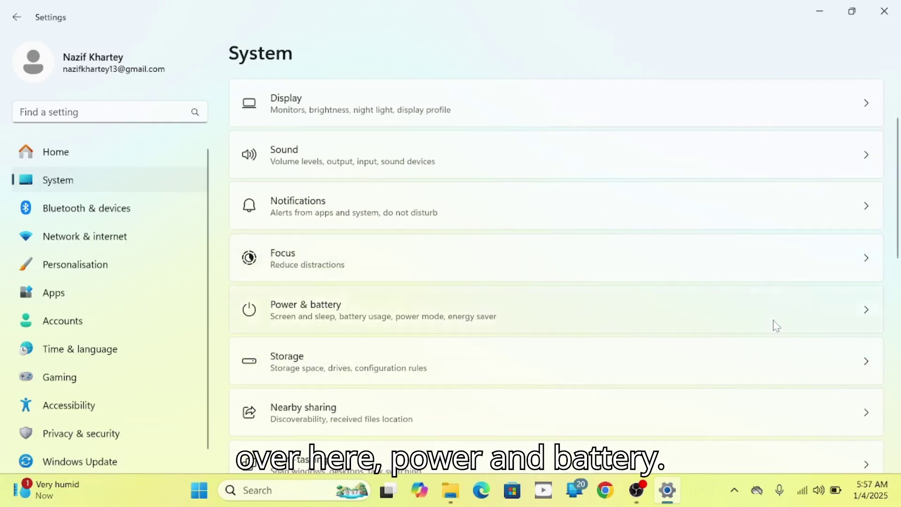
left_click(867, 317)
scroll(601, 240, "down", 2)
scroll(601, 240, "down", 5)
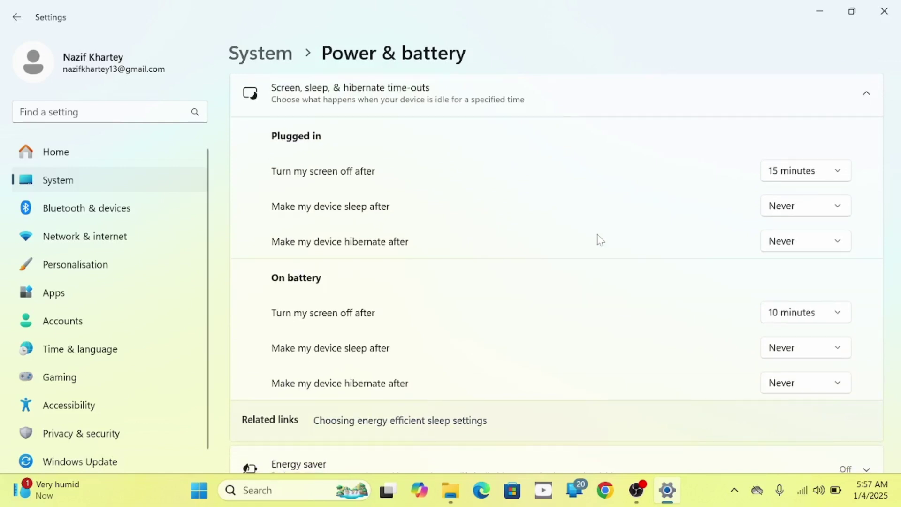
scroll(601, 241, "up", 7)
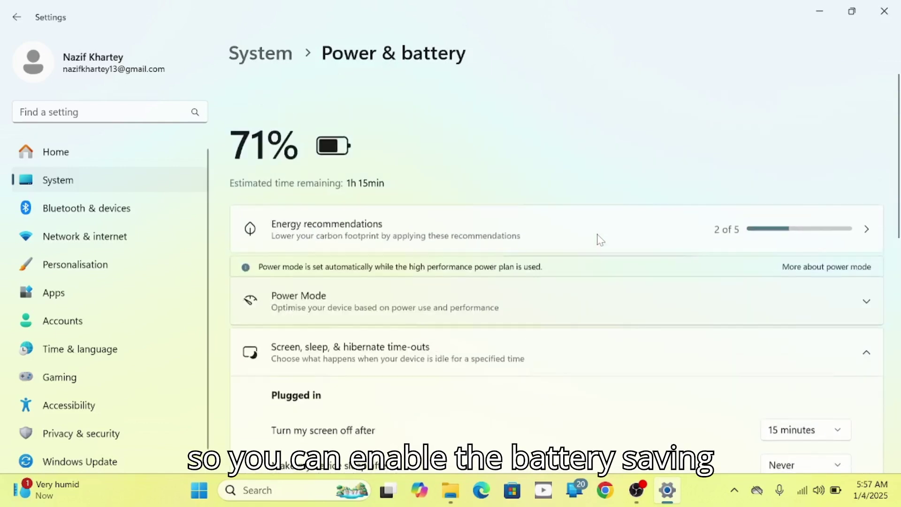
scroll(601, 241, "down", 3)
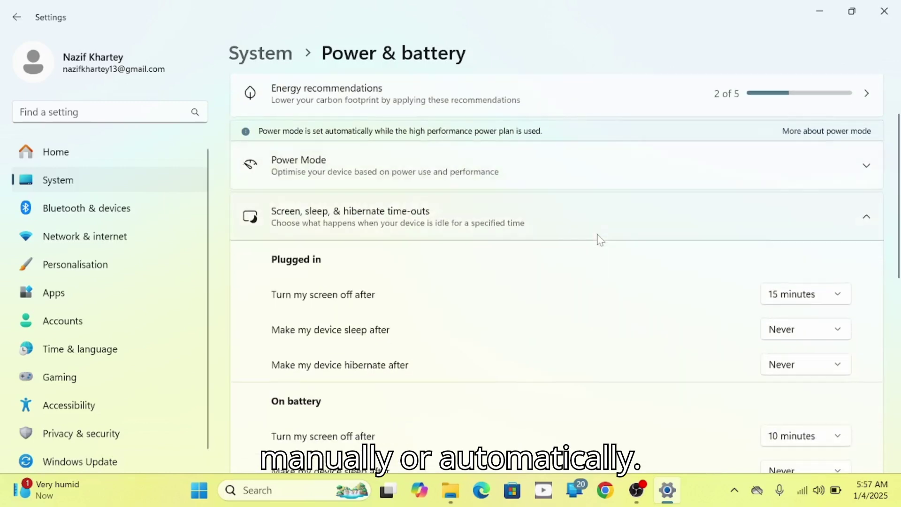
scroll(737, 255, "down", 4)
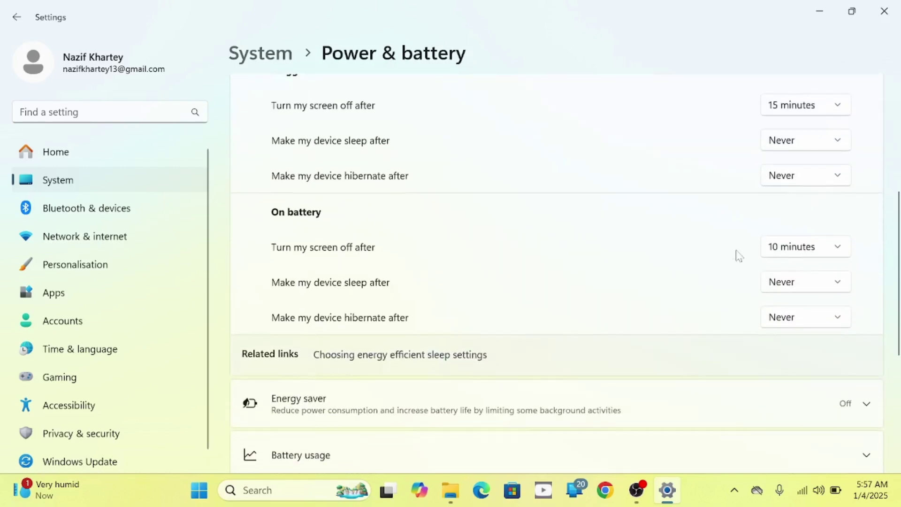
scroll(739, 256, "down", 2)
scroll(739, 256, "down", 5)
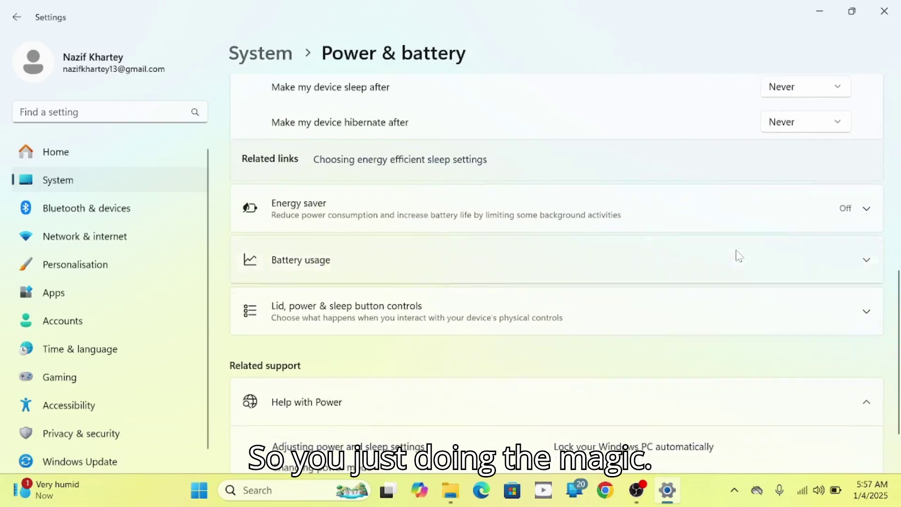
scroll(739, 256, "up", 12)
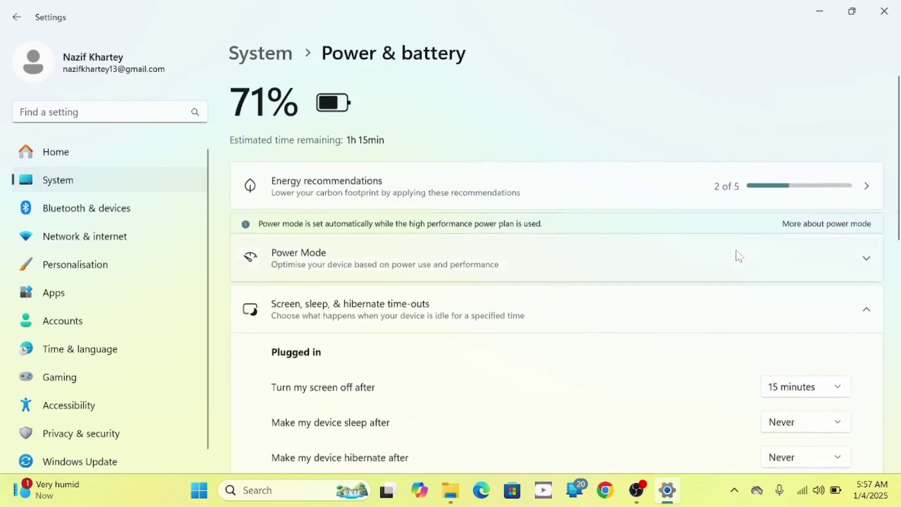
Expand Power Mode to show its Plugged in and On battery choices
left_click(866, 263)
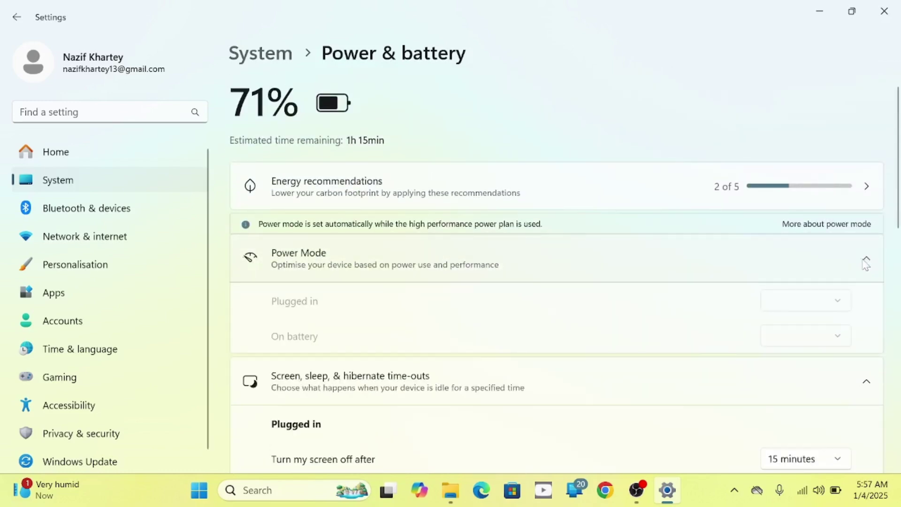
scroll(657, 300, "down", 1)
scroll(659, 300, "down", 1)
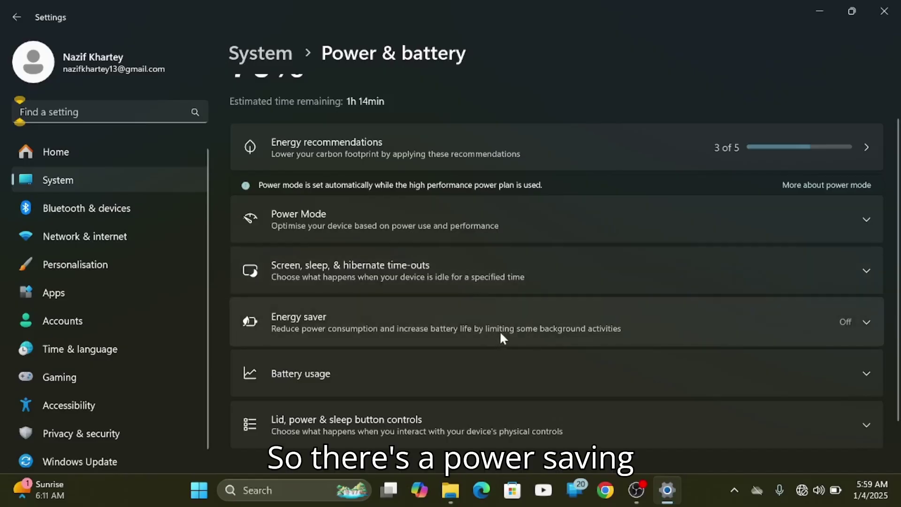
Expand Energy saver and check the automatic battery-level options, leaving the threshold at Never
left_click(866, 318)
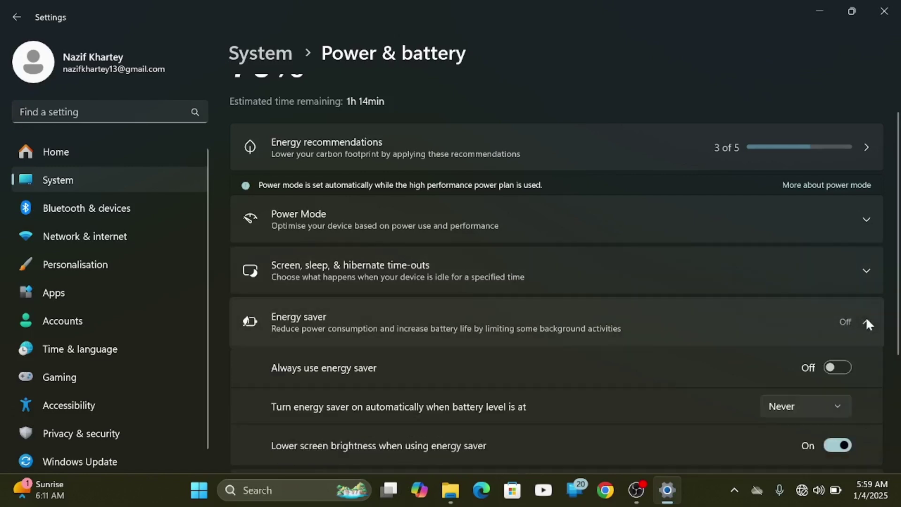
left_click(839, 407)
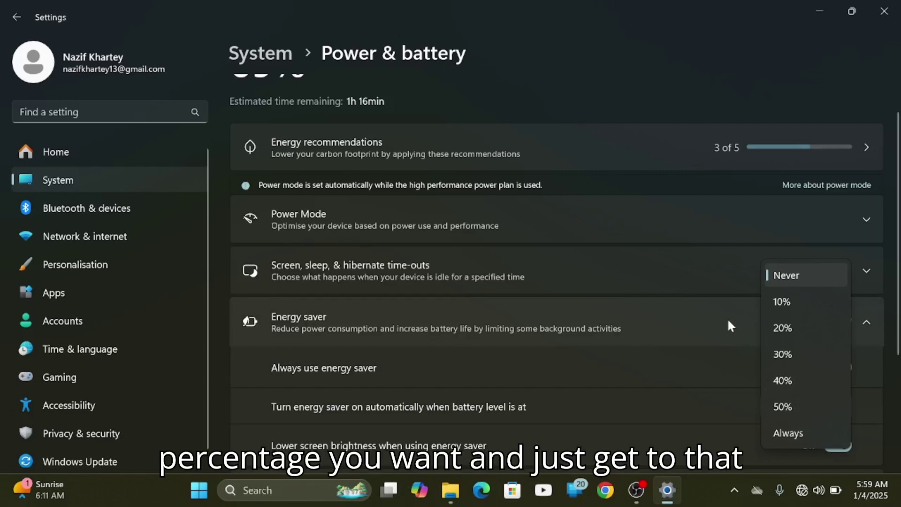
scroll(727, 317, "up", 1)
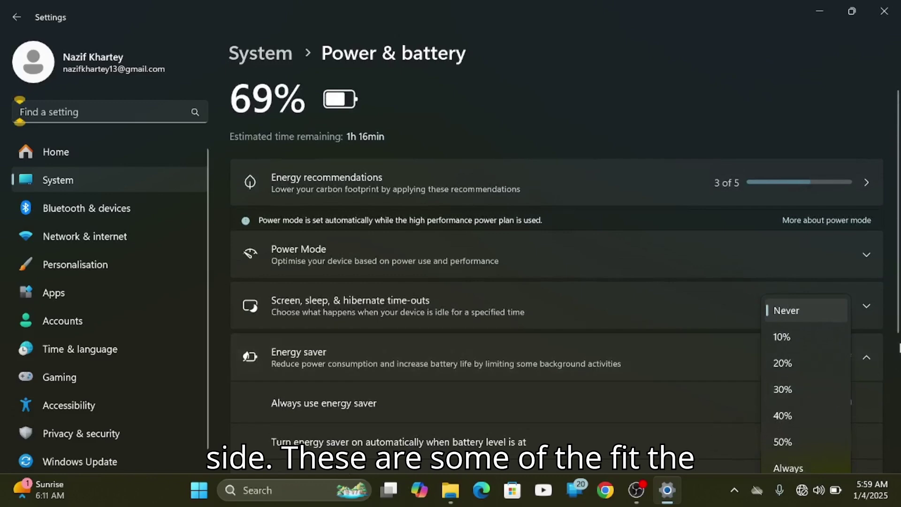
left_click(717, 305)
scroll(717, 305, "down", 4)
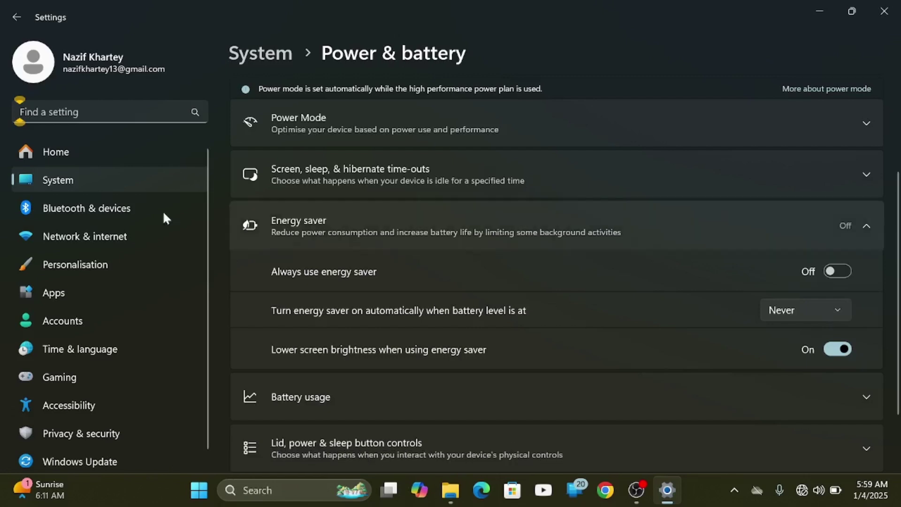
Go to System › Display › Advanced display to check the 60.01 Hz refresh rate
left_click(120, 184)
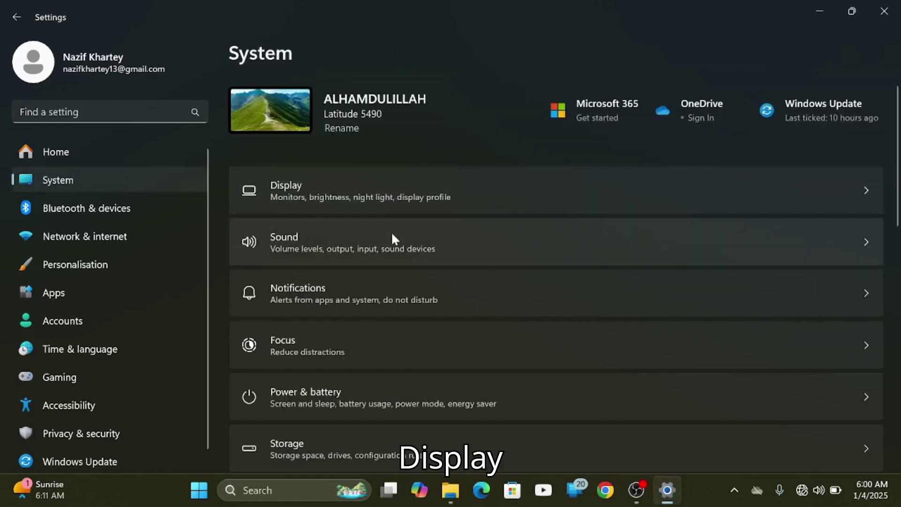
left_click(416, 192)
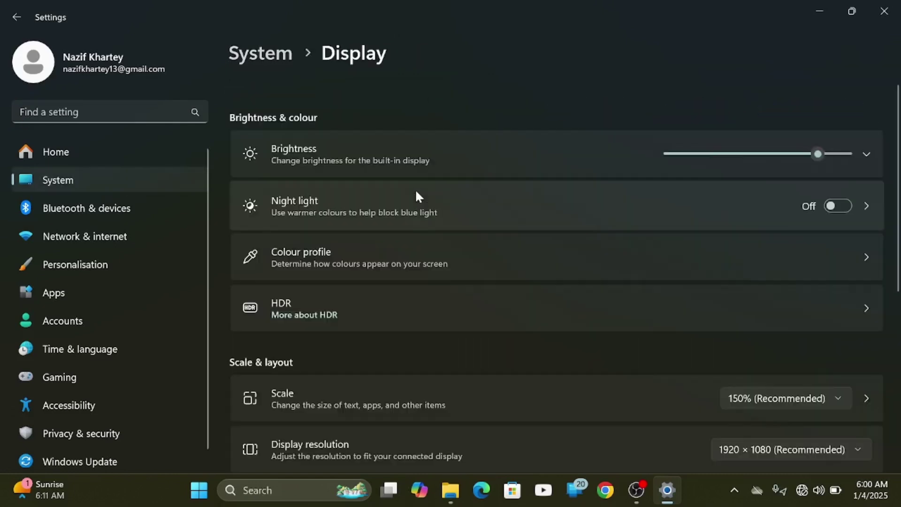
scroll(418, 192, "down", 7)
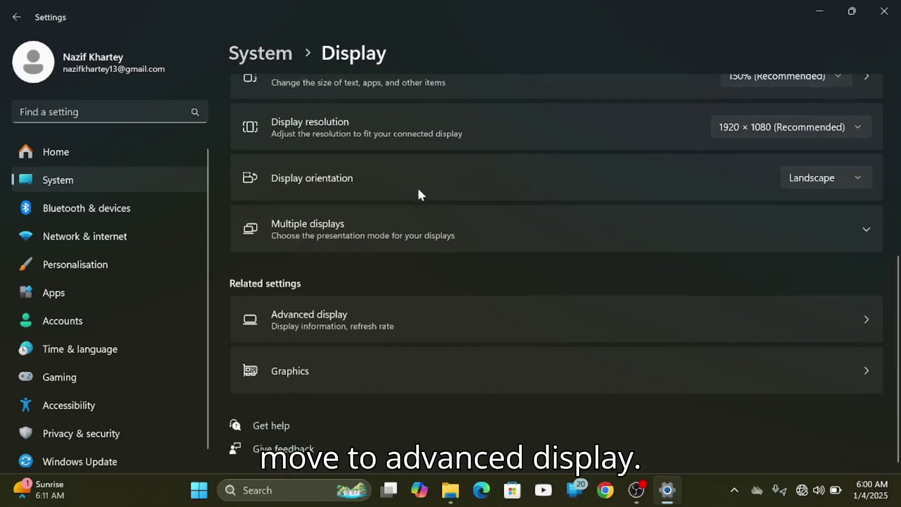
left_click(515, 315)
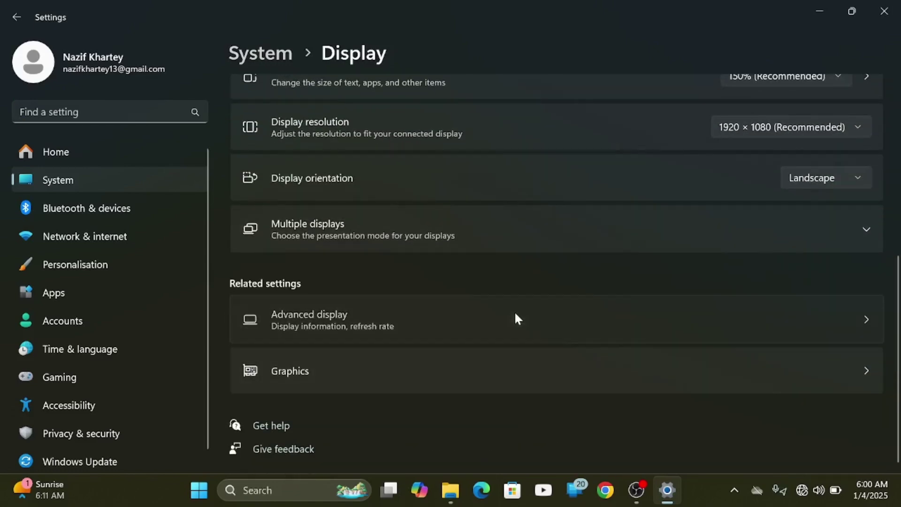
scroll(517, 316, "down", 1)
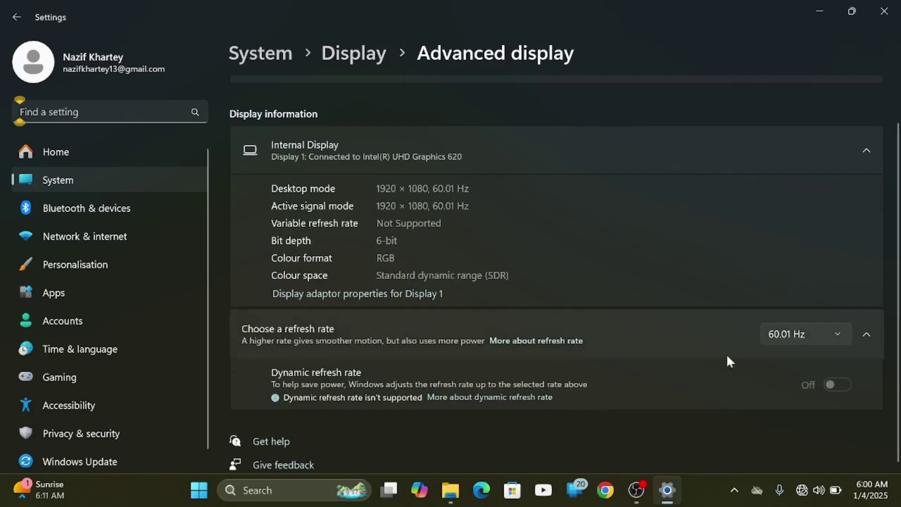